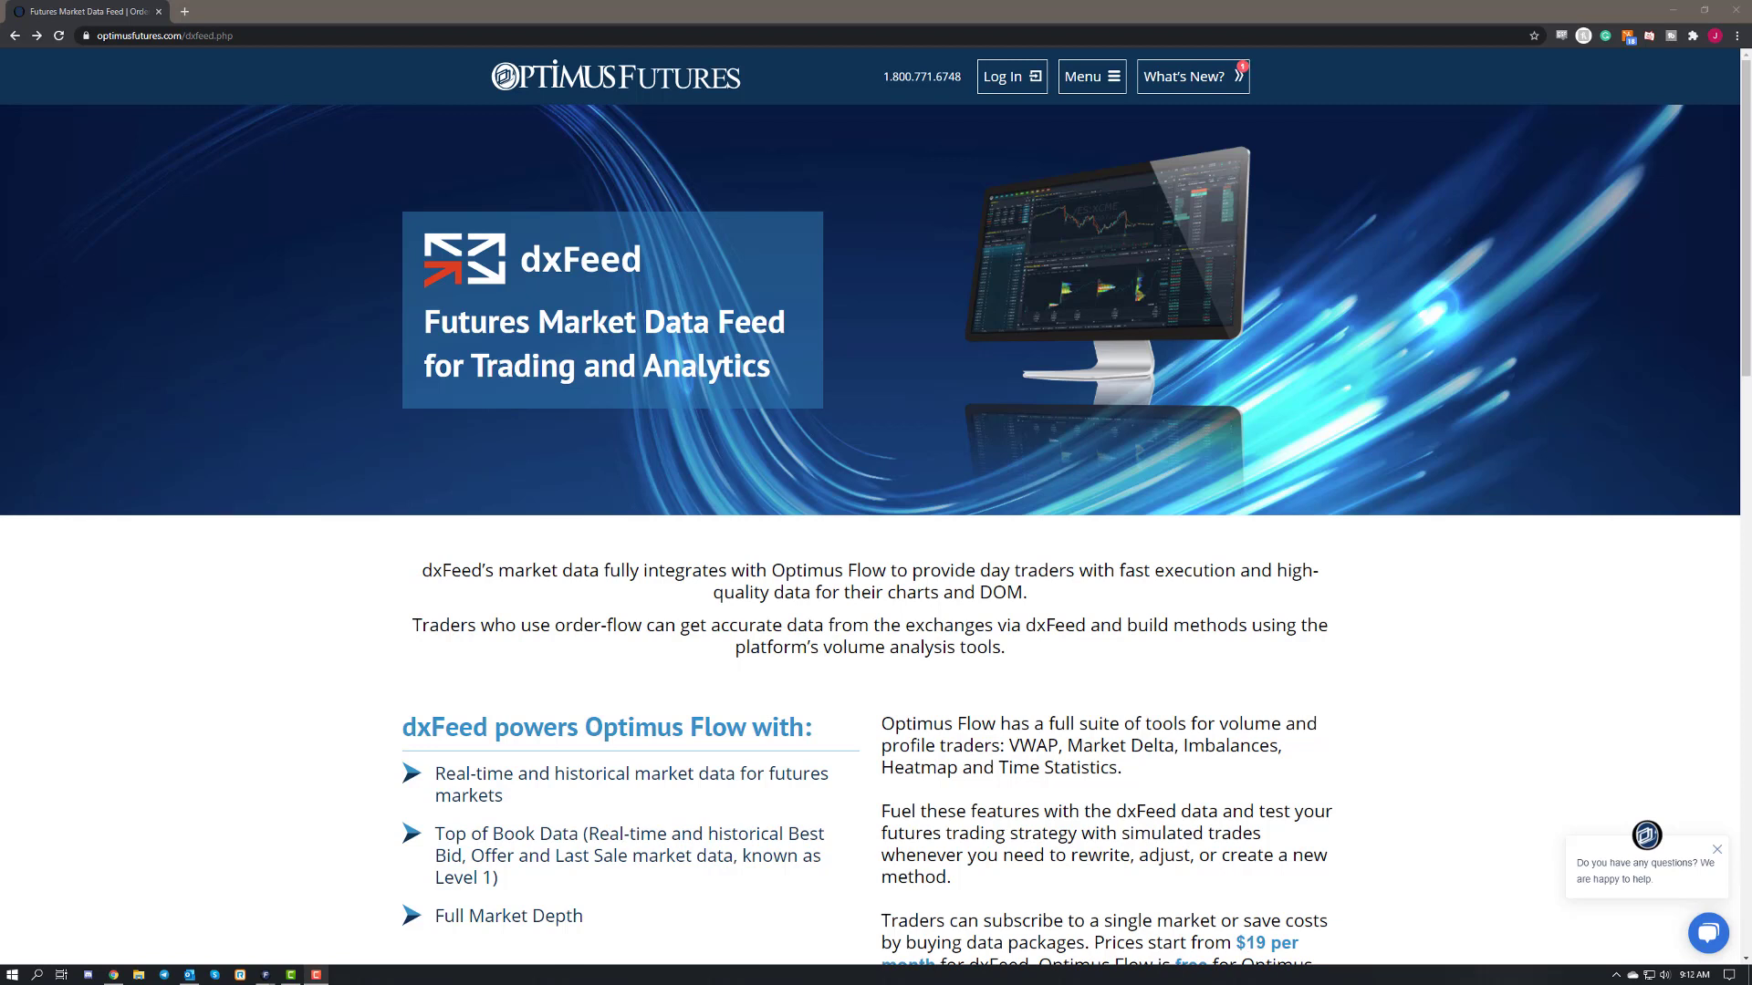
Step: Scroll the dxFeed page down to the Subscribe to dxFeed + Optimus Flow section
scroll(1548, 247, "down", 8)
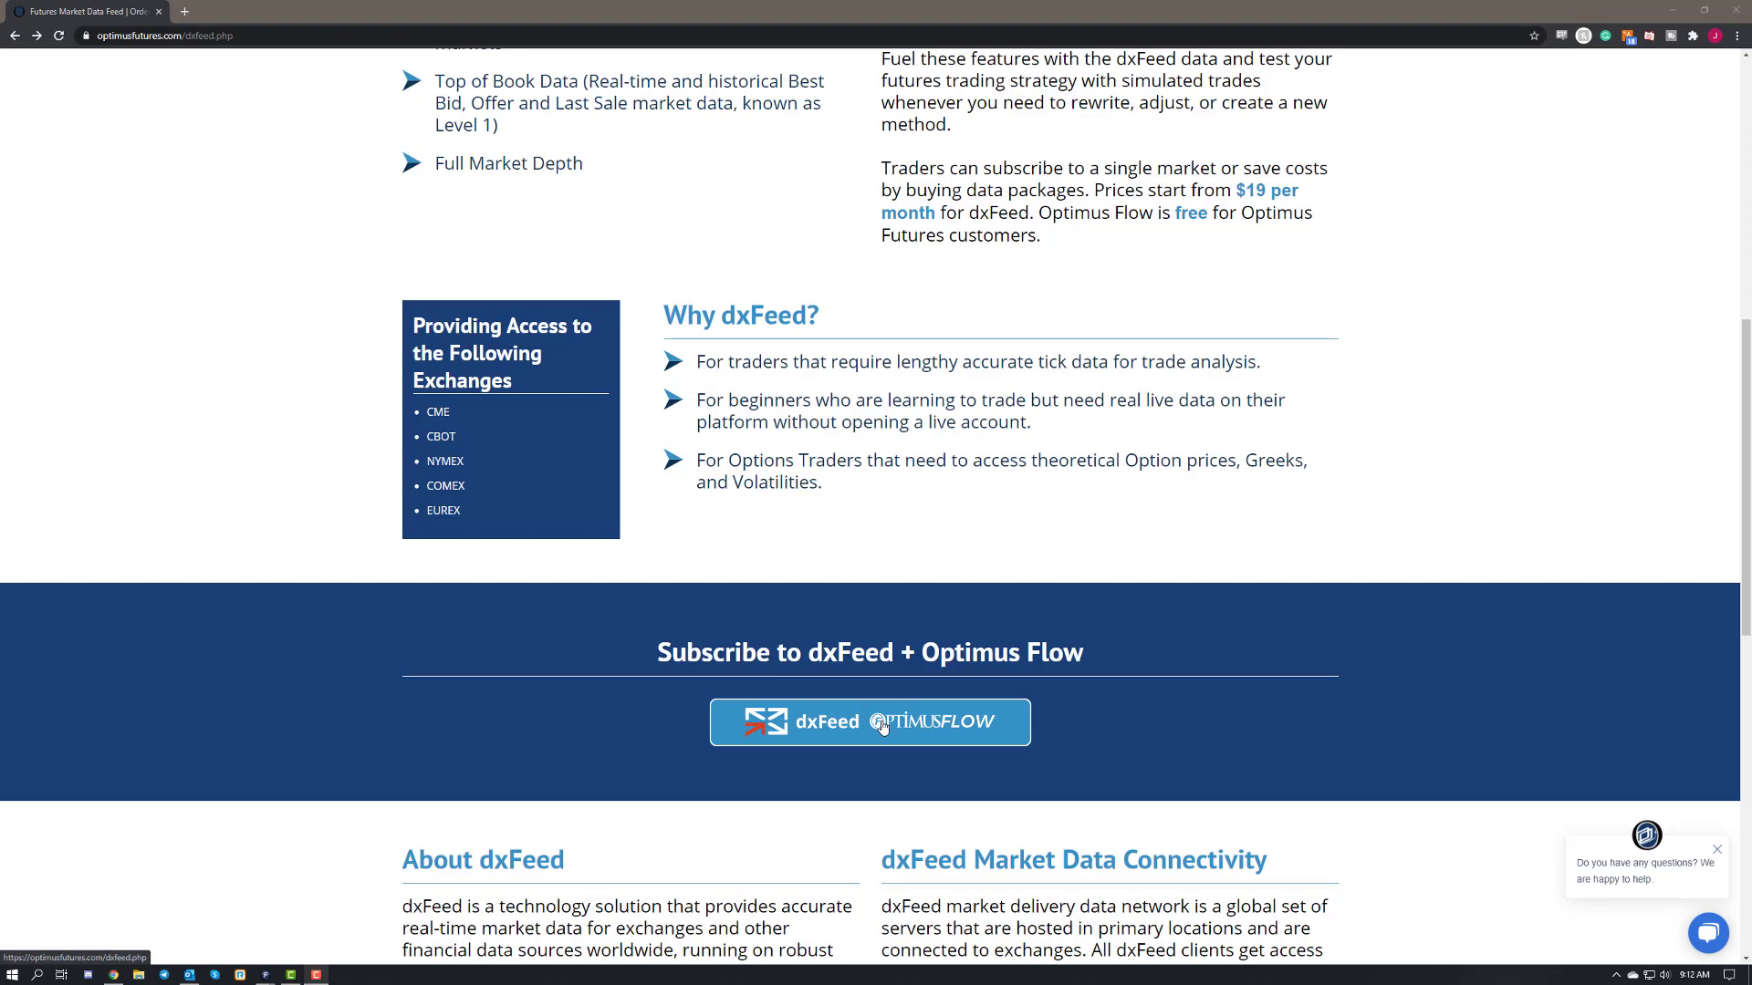
Step: Open the dxFeed + Optimus Flow signup form and submit it with Get dxFeed
left_click(882, 725)
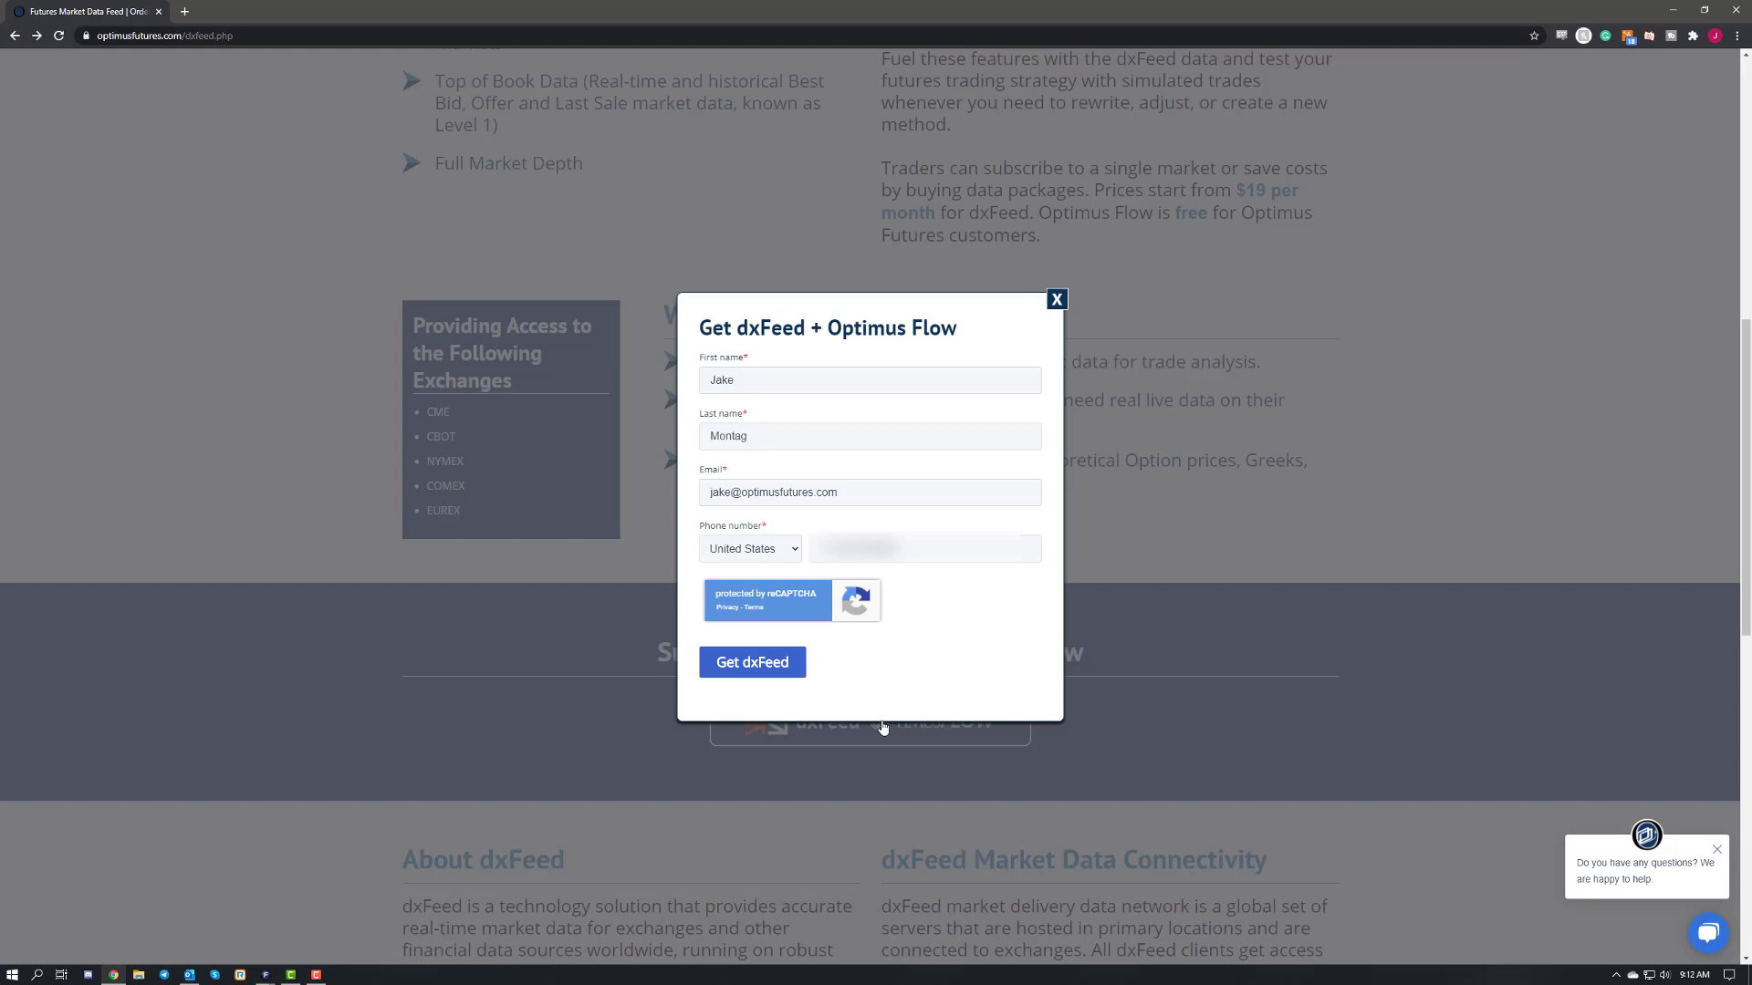
left_click(763, 667)
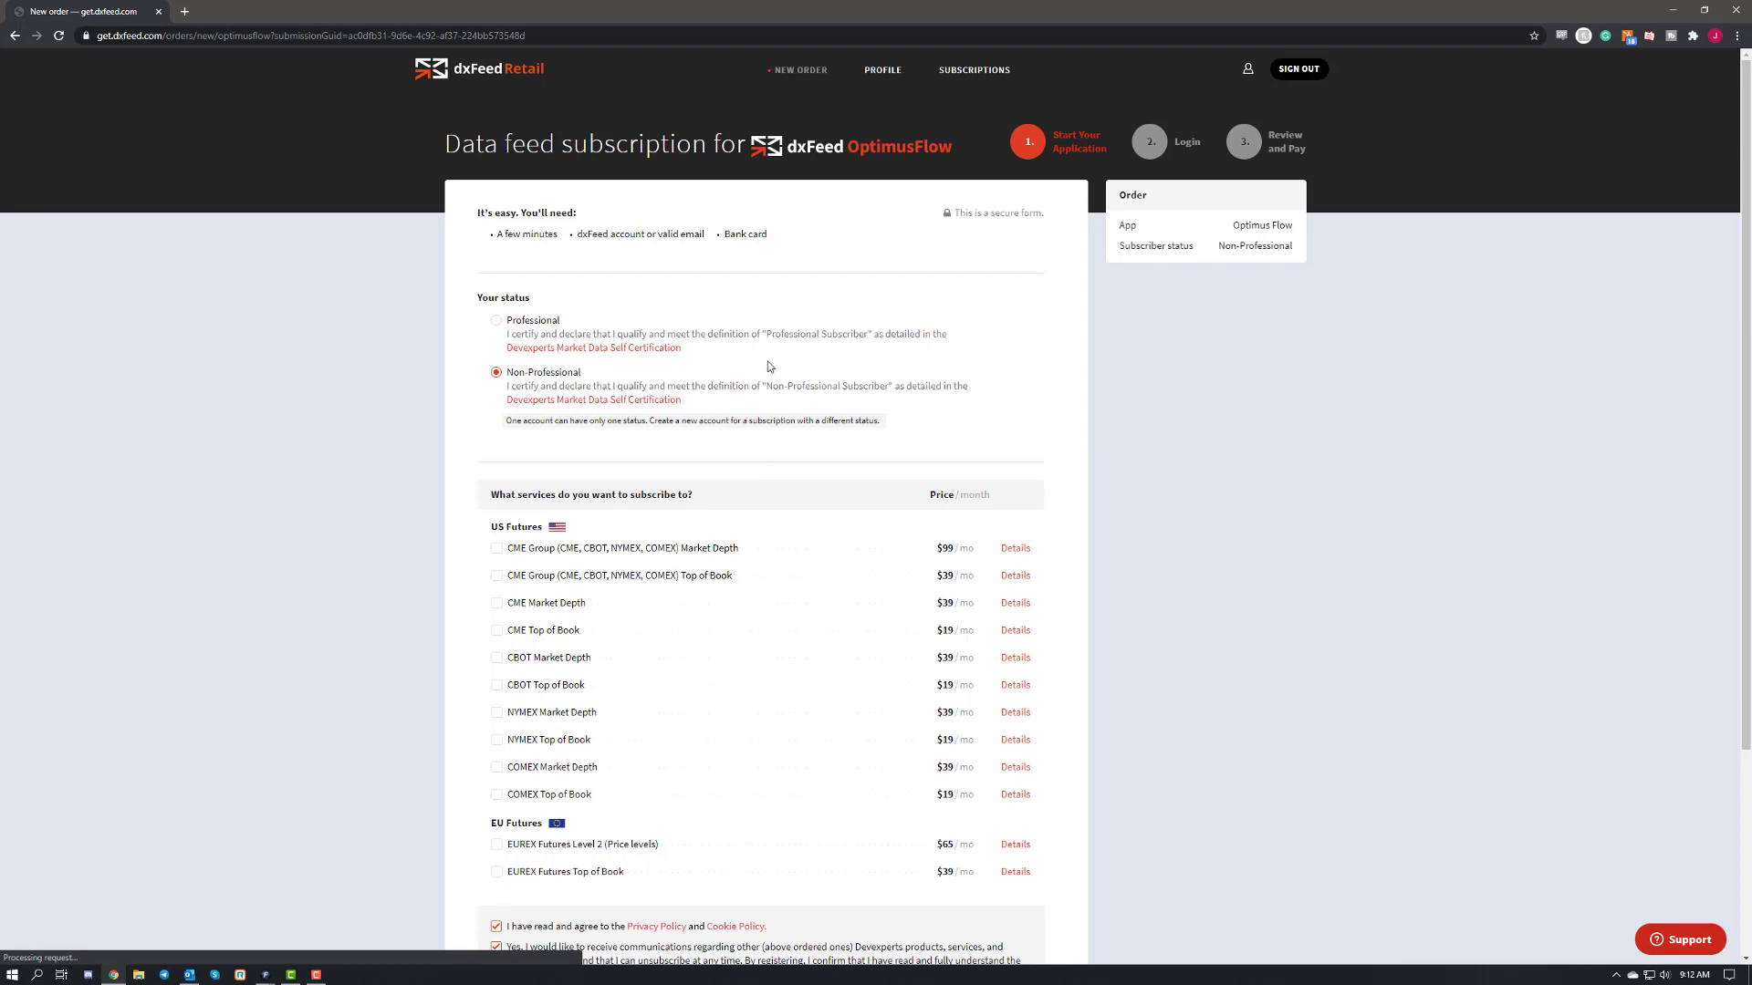
Step: Keep Non-Professional status, add CME Group Market Depth at $99/month, and continue to Review and Pay
scroll(768, 366, "down", 2)
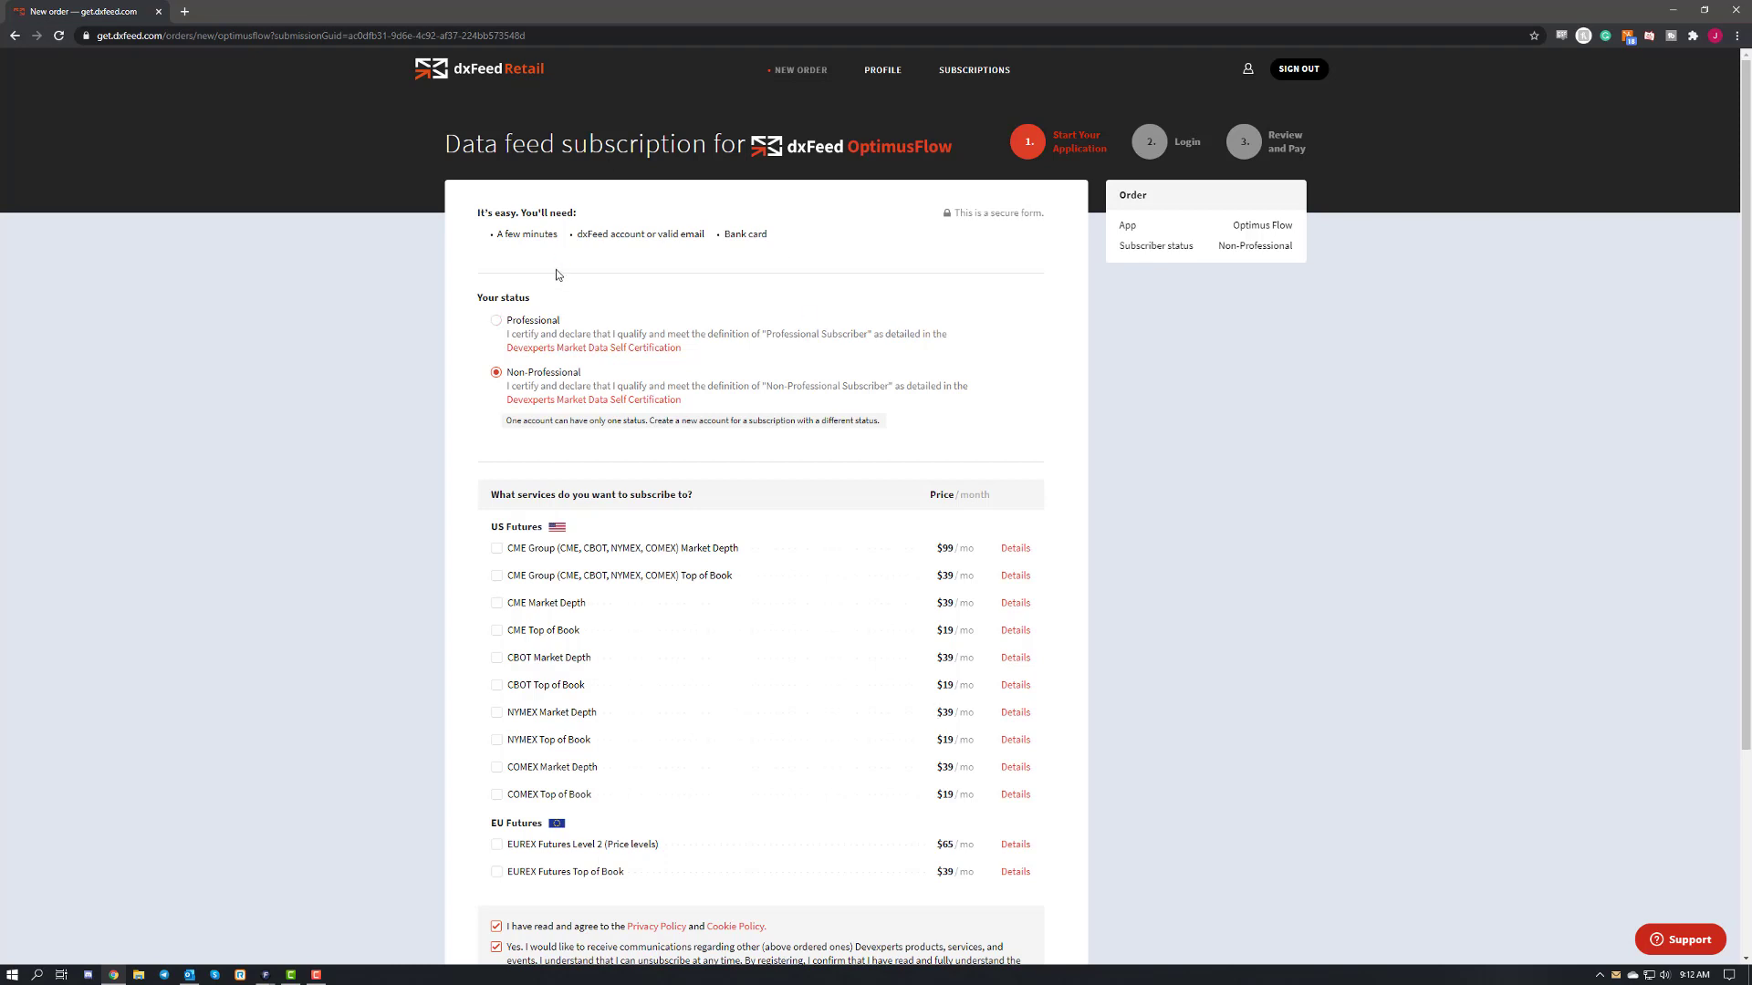
left_click(533, 327)
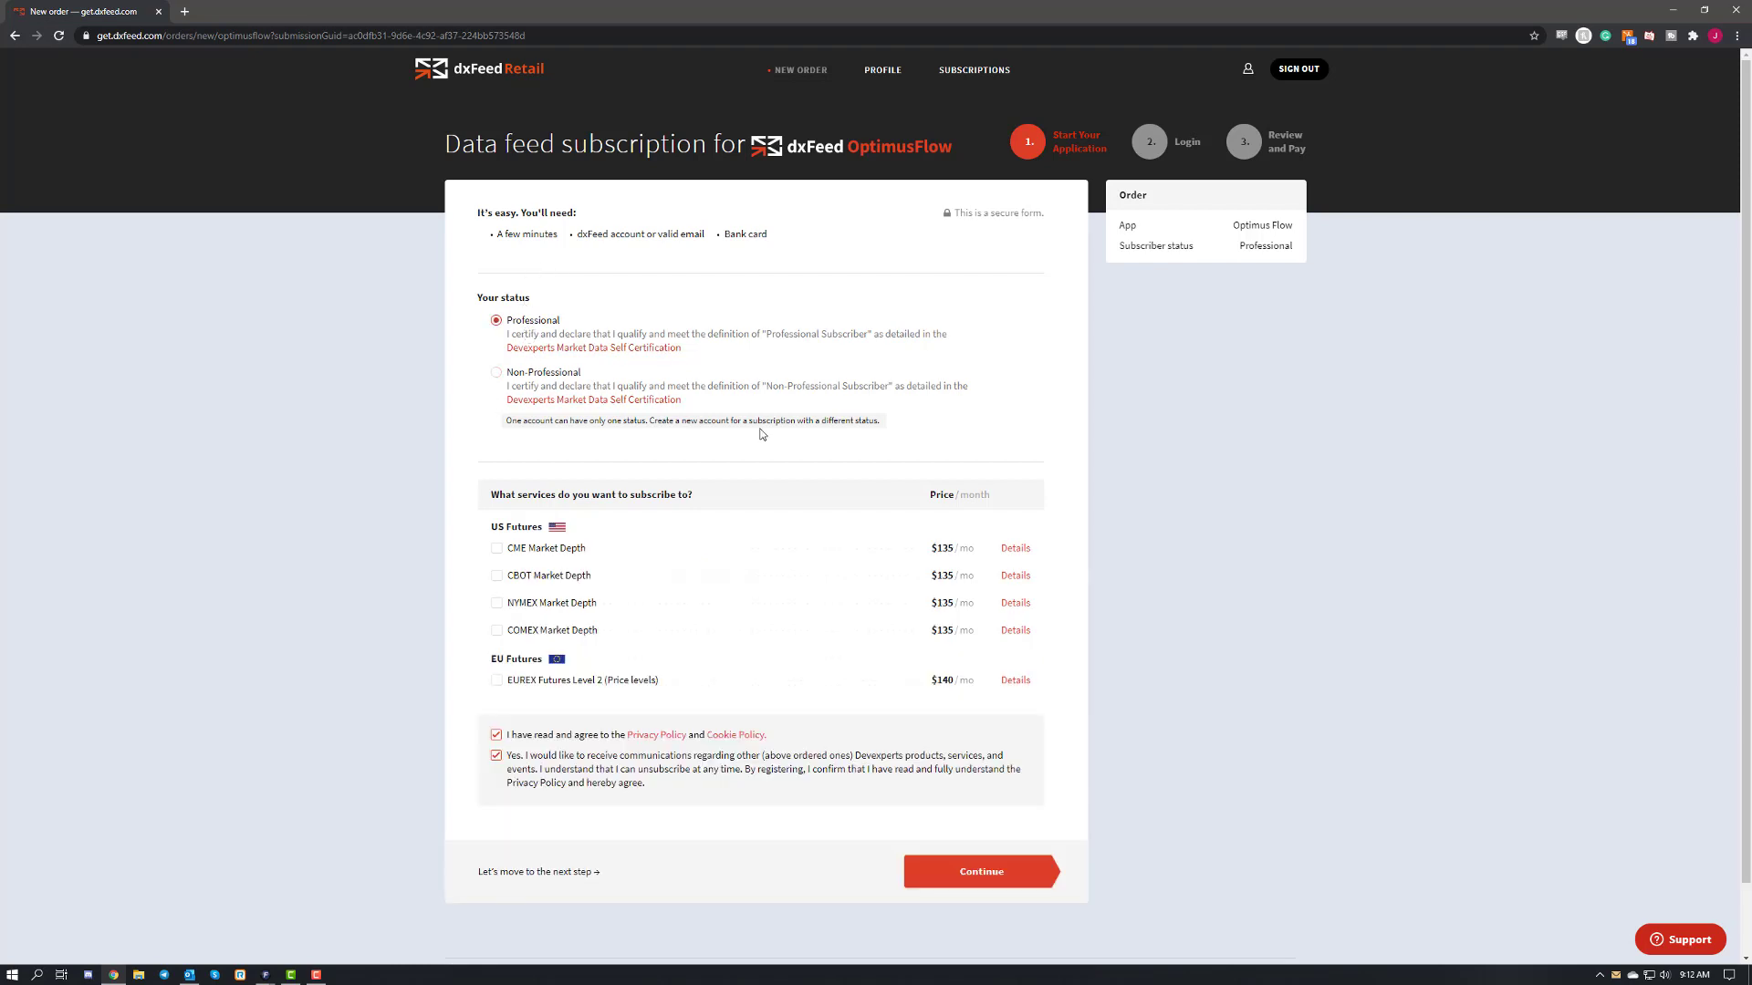
left_click(541, 380)
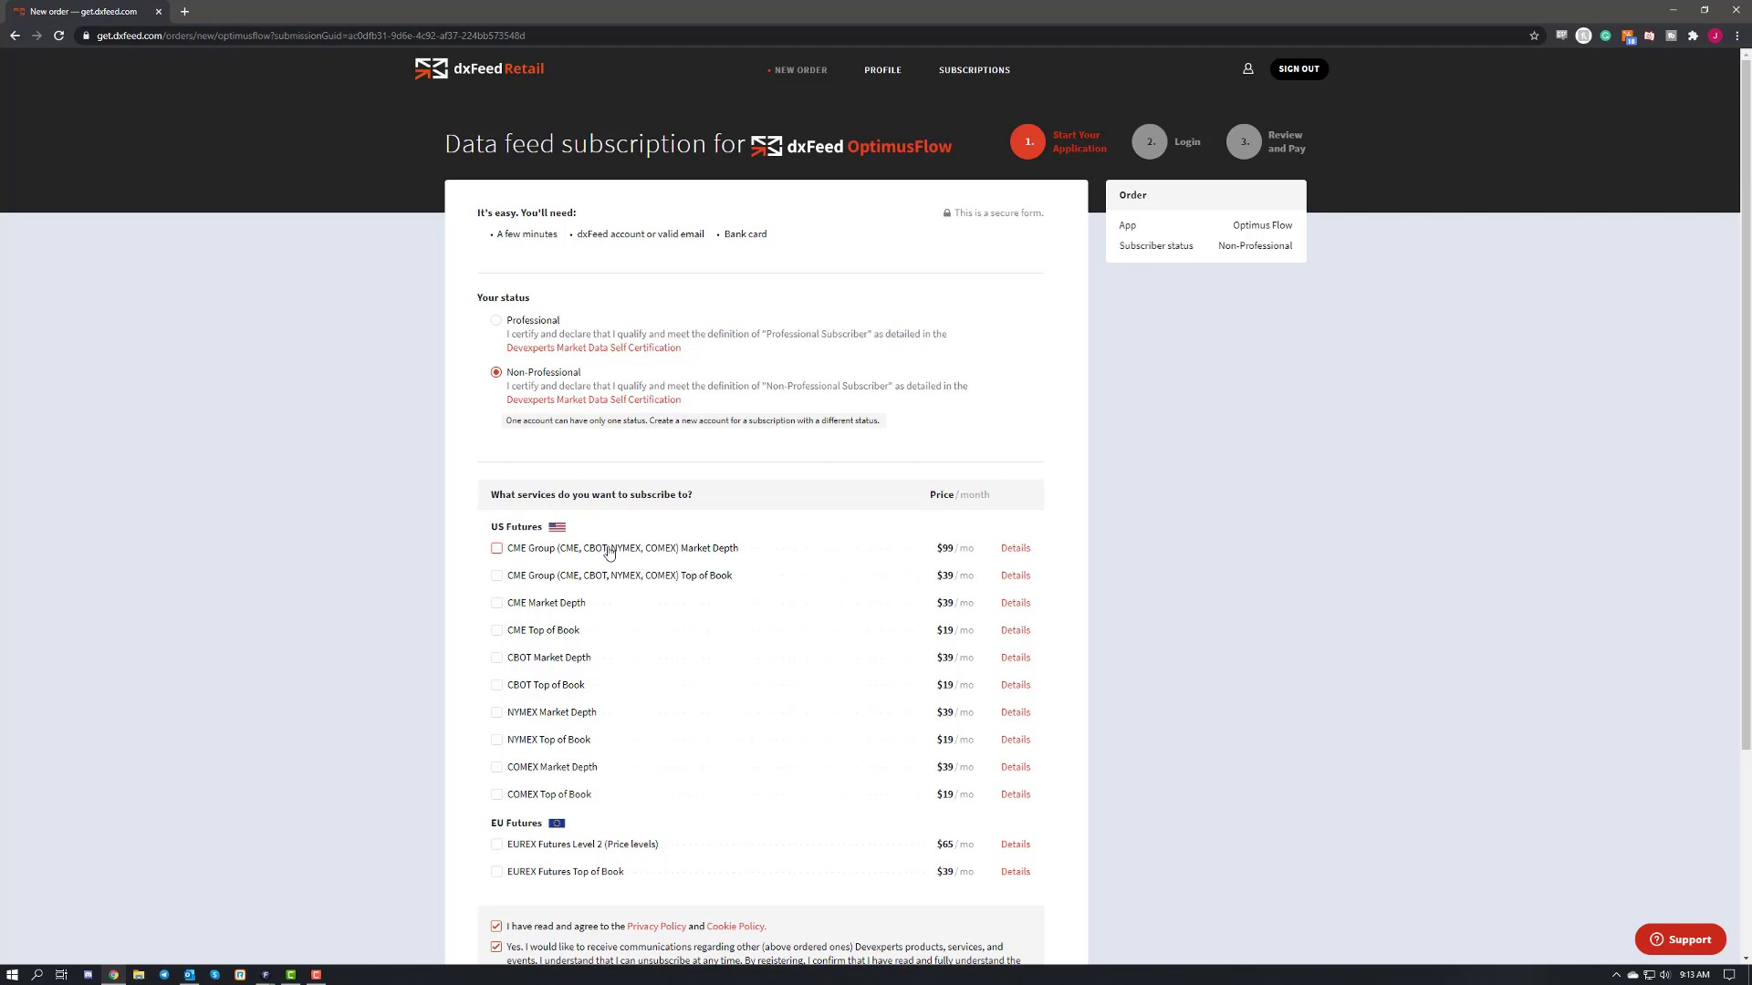
left_click(601, 552)
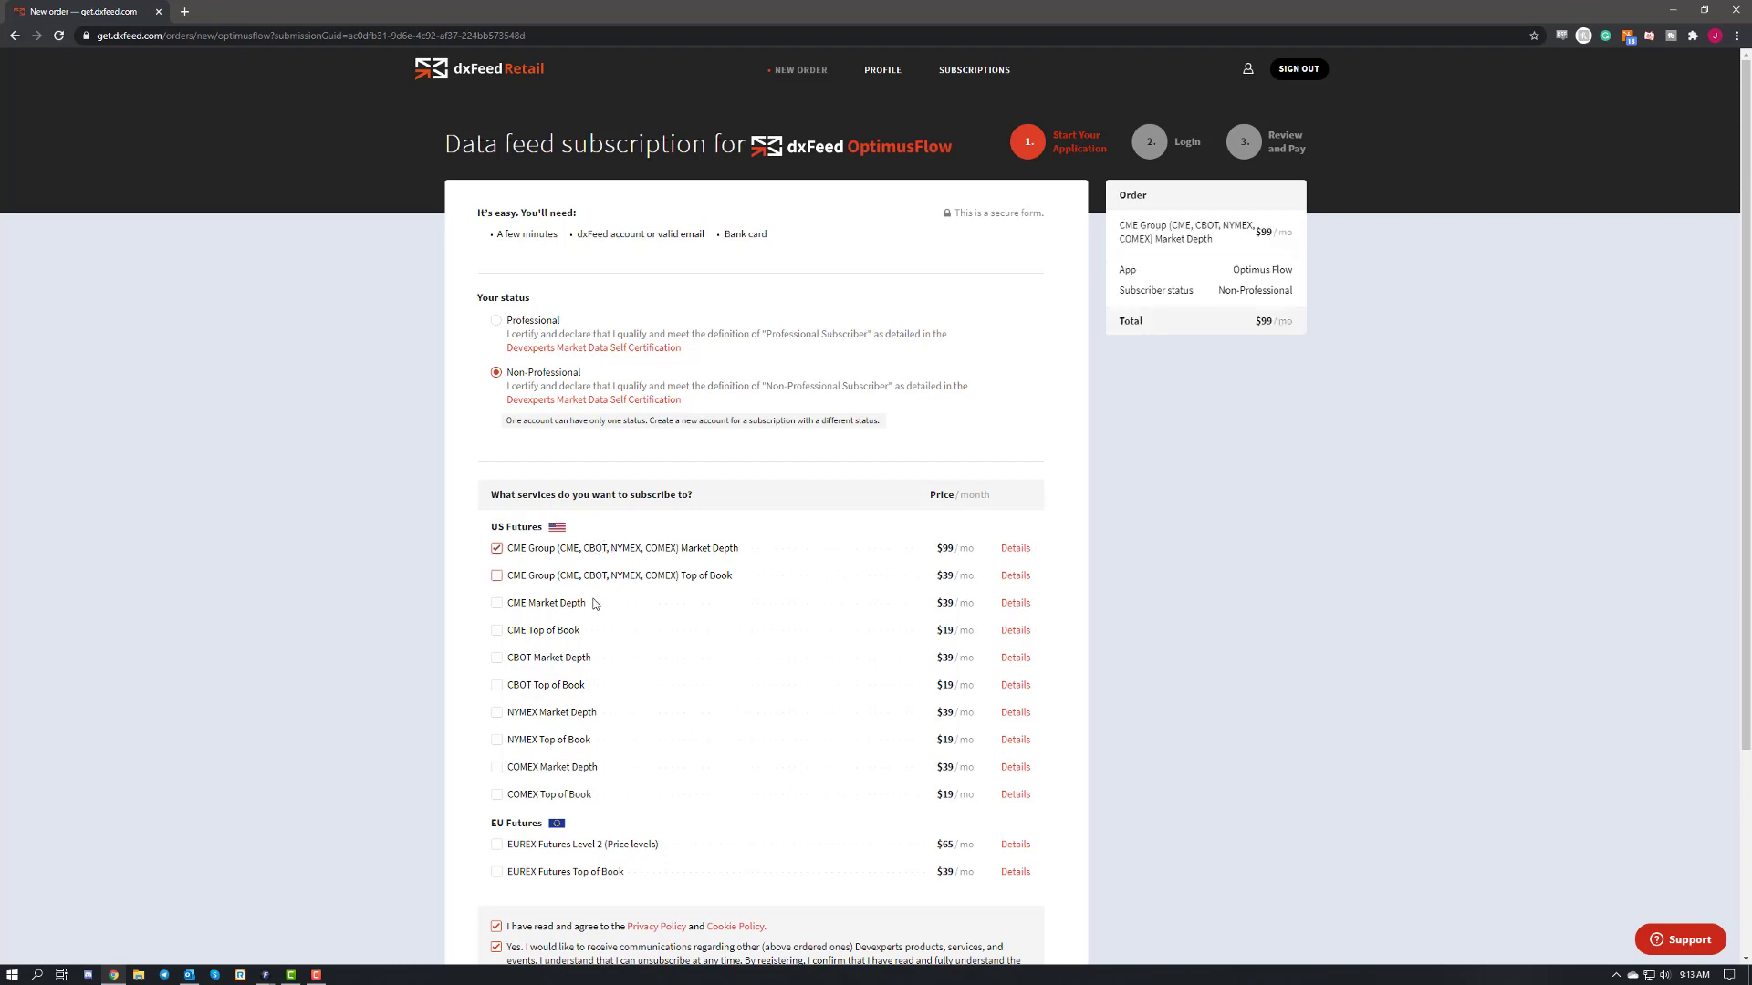
scroll(604, 581, "down", 3)
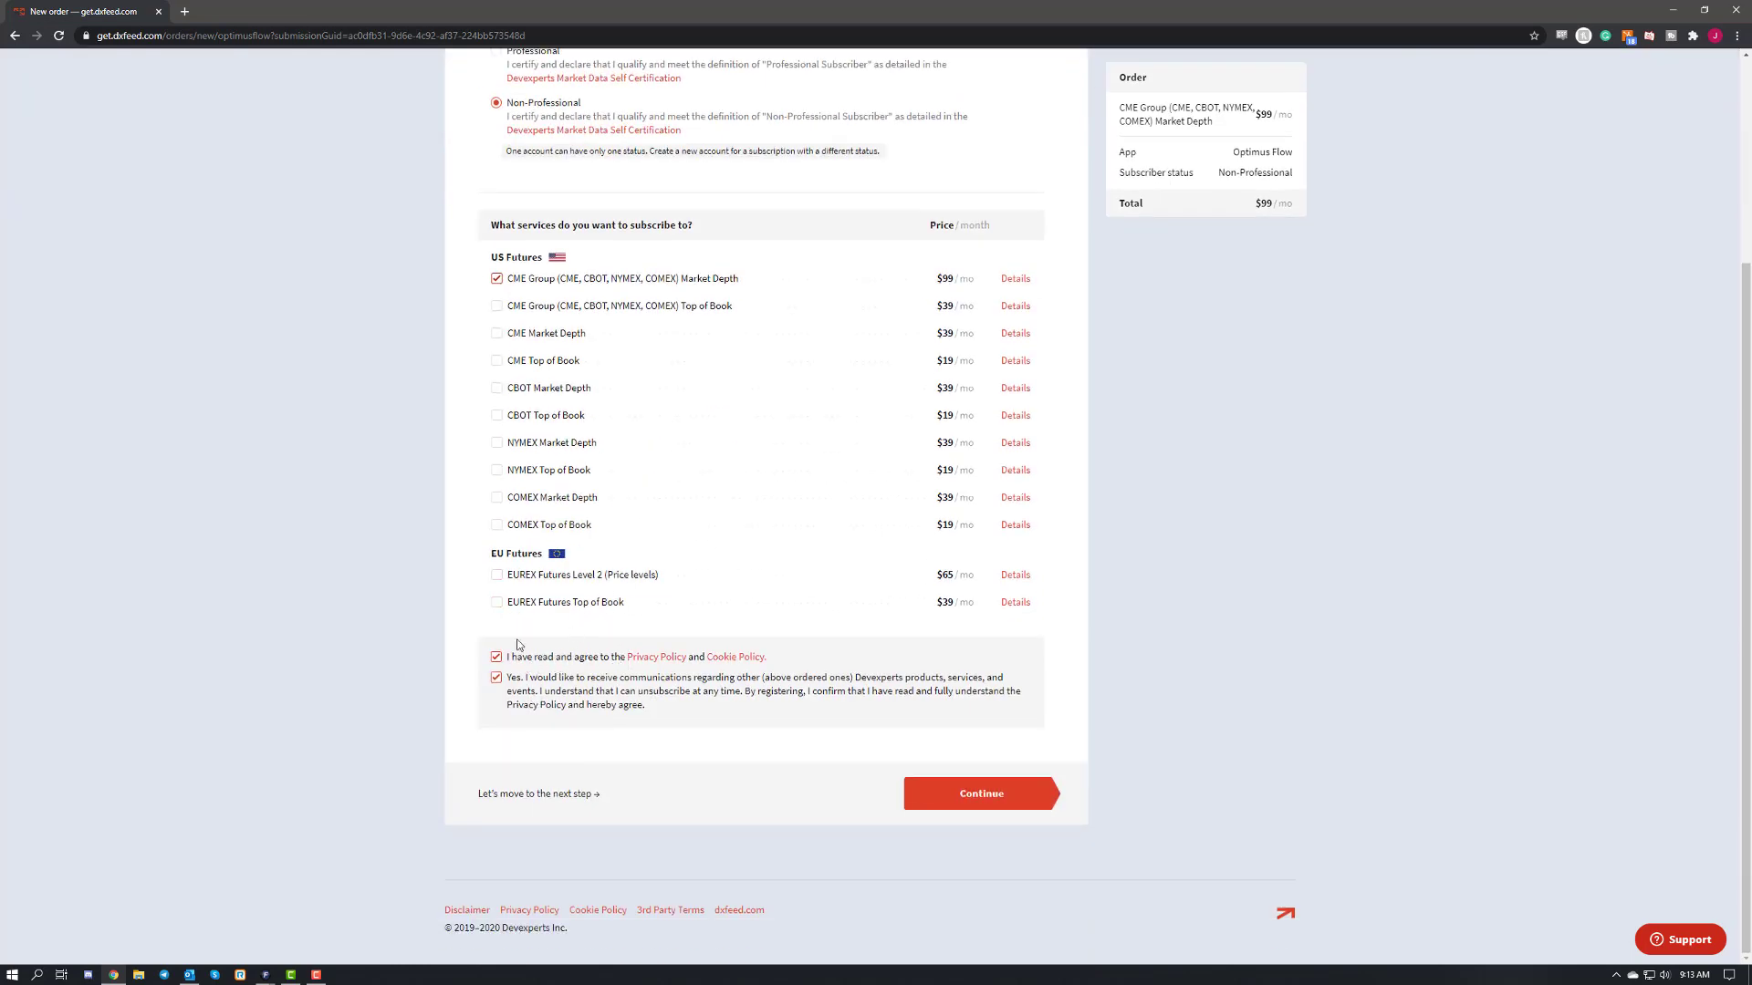
left_click(966, 802)
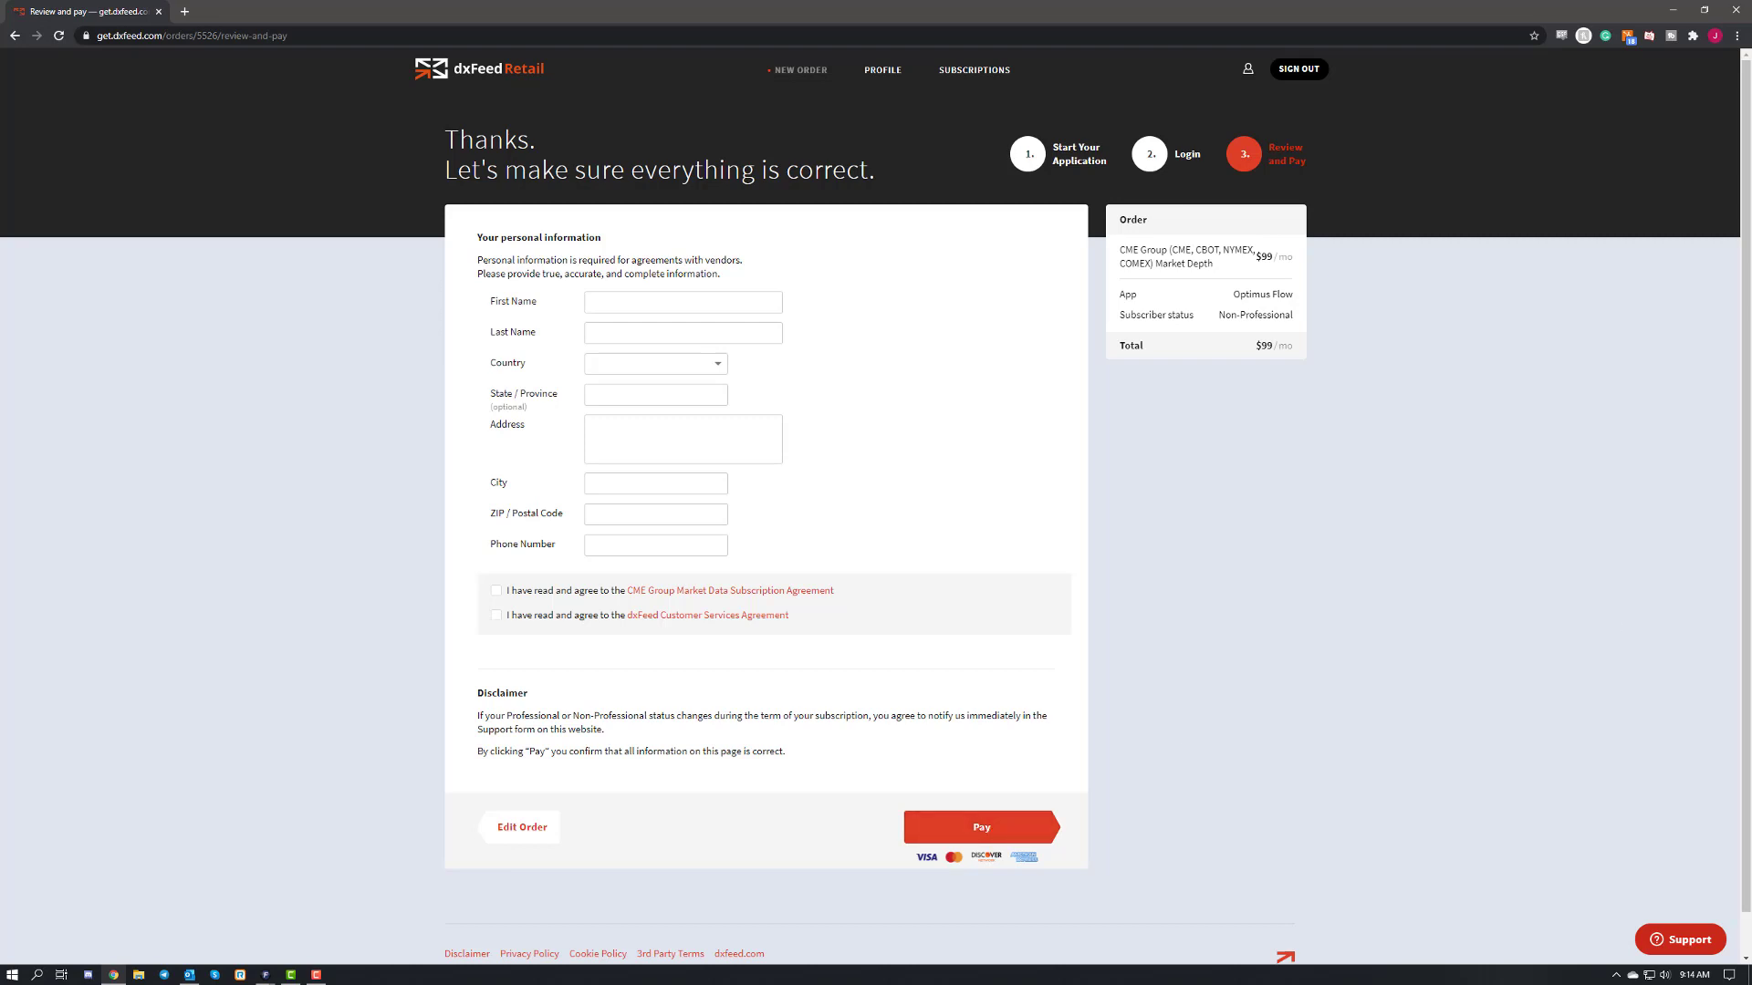
Step: Switch from the Review and Pay page to the Outlook payment confirmation email
key("alt+Tab")
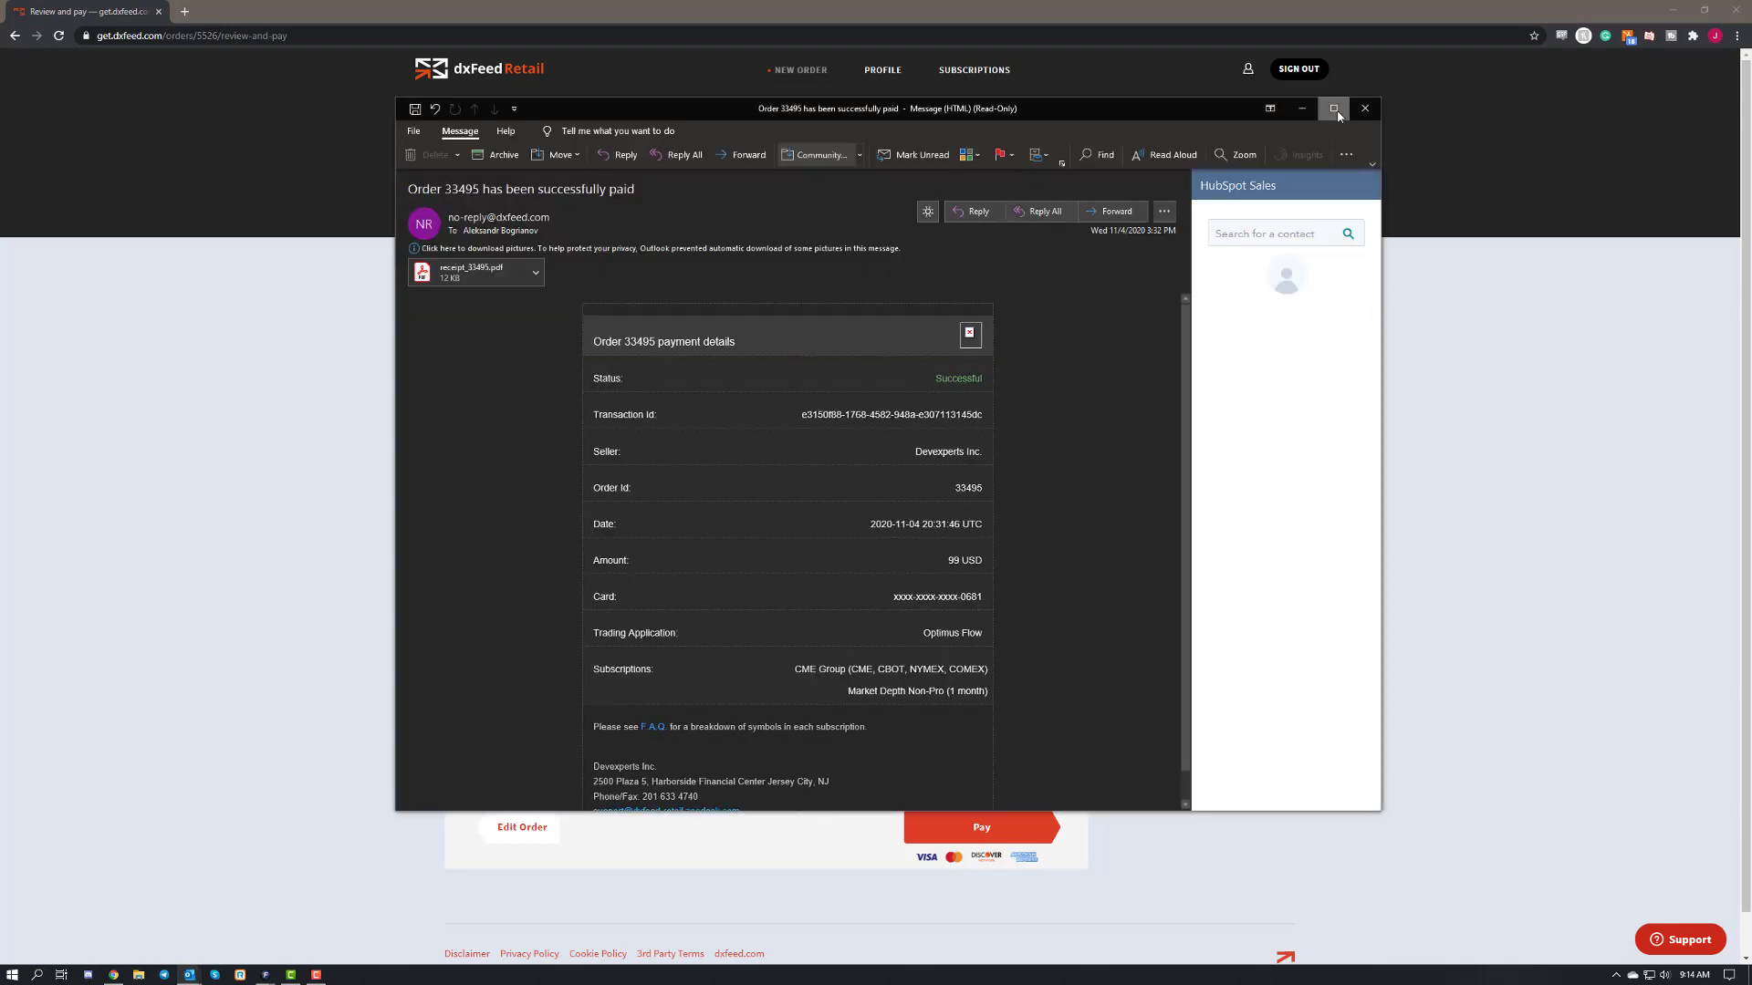
Step: Maximize the paid-order email, preview its PDF receipt, then close the message
left_click(1334, 109)
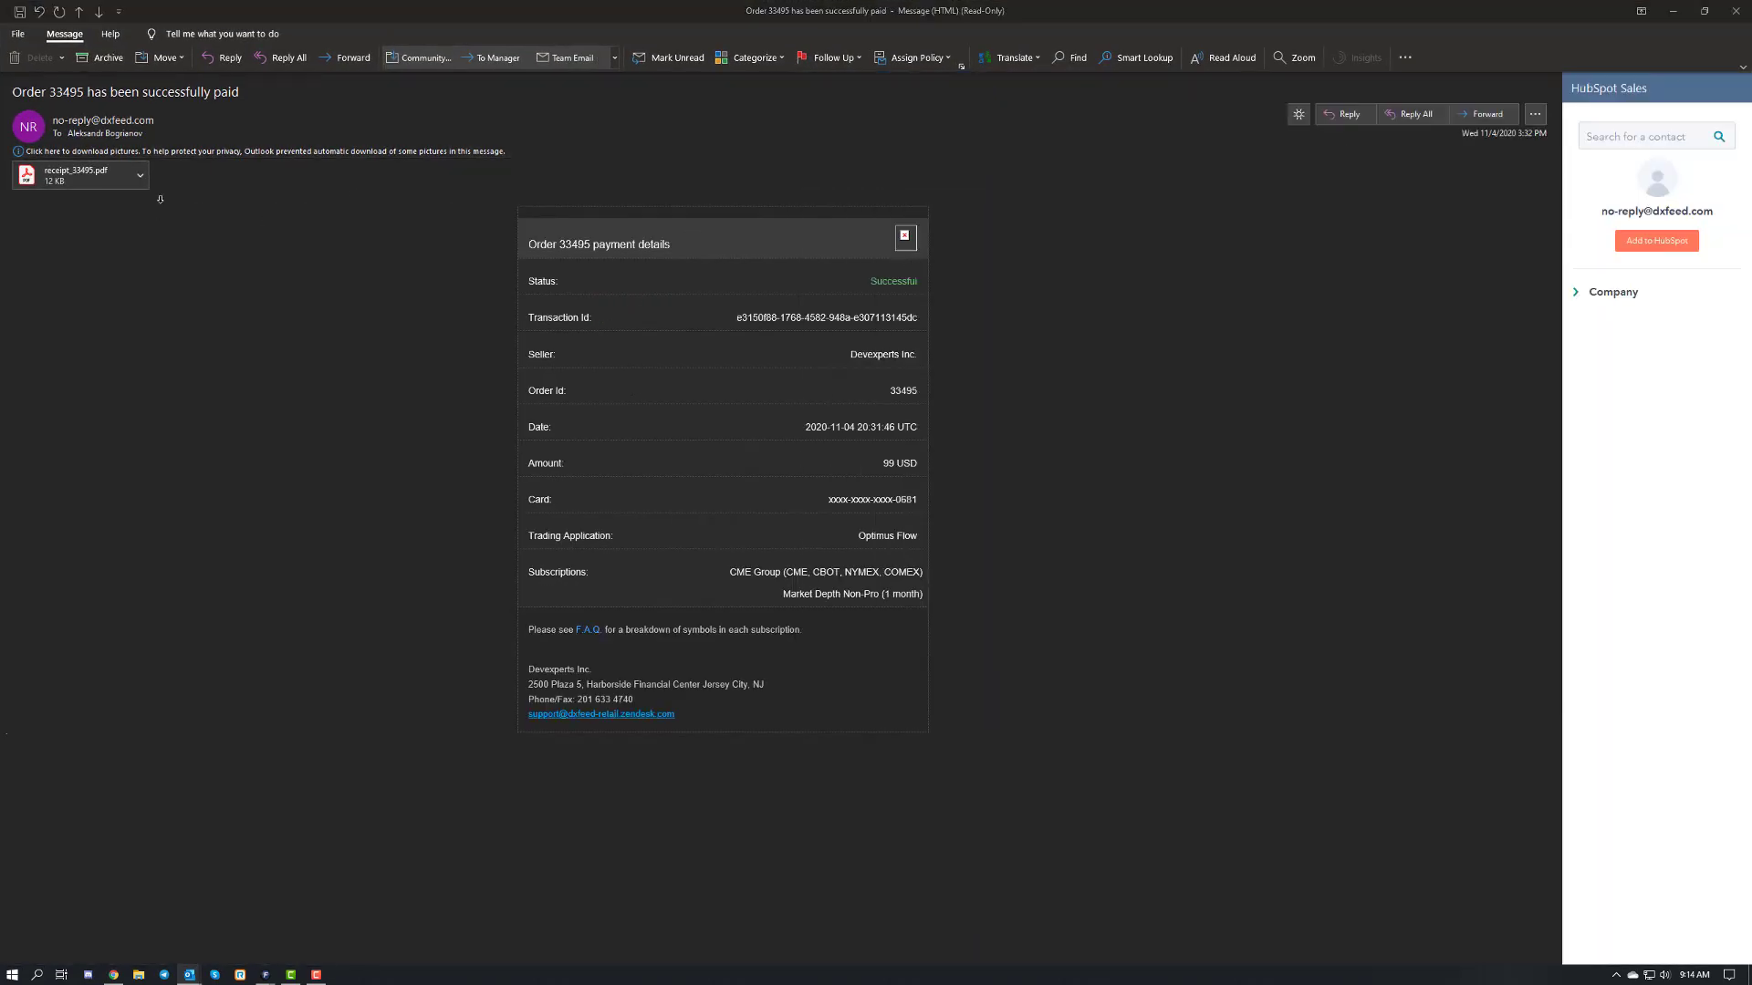
left_click(87, 183)
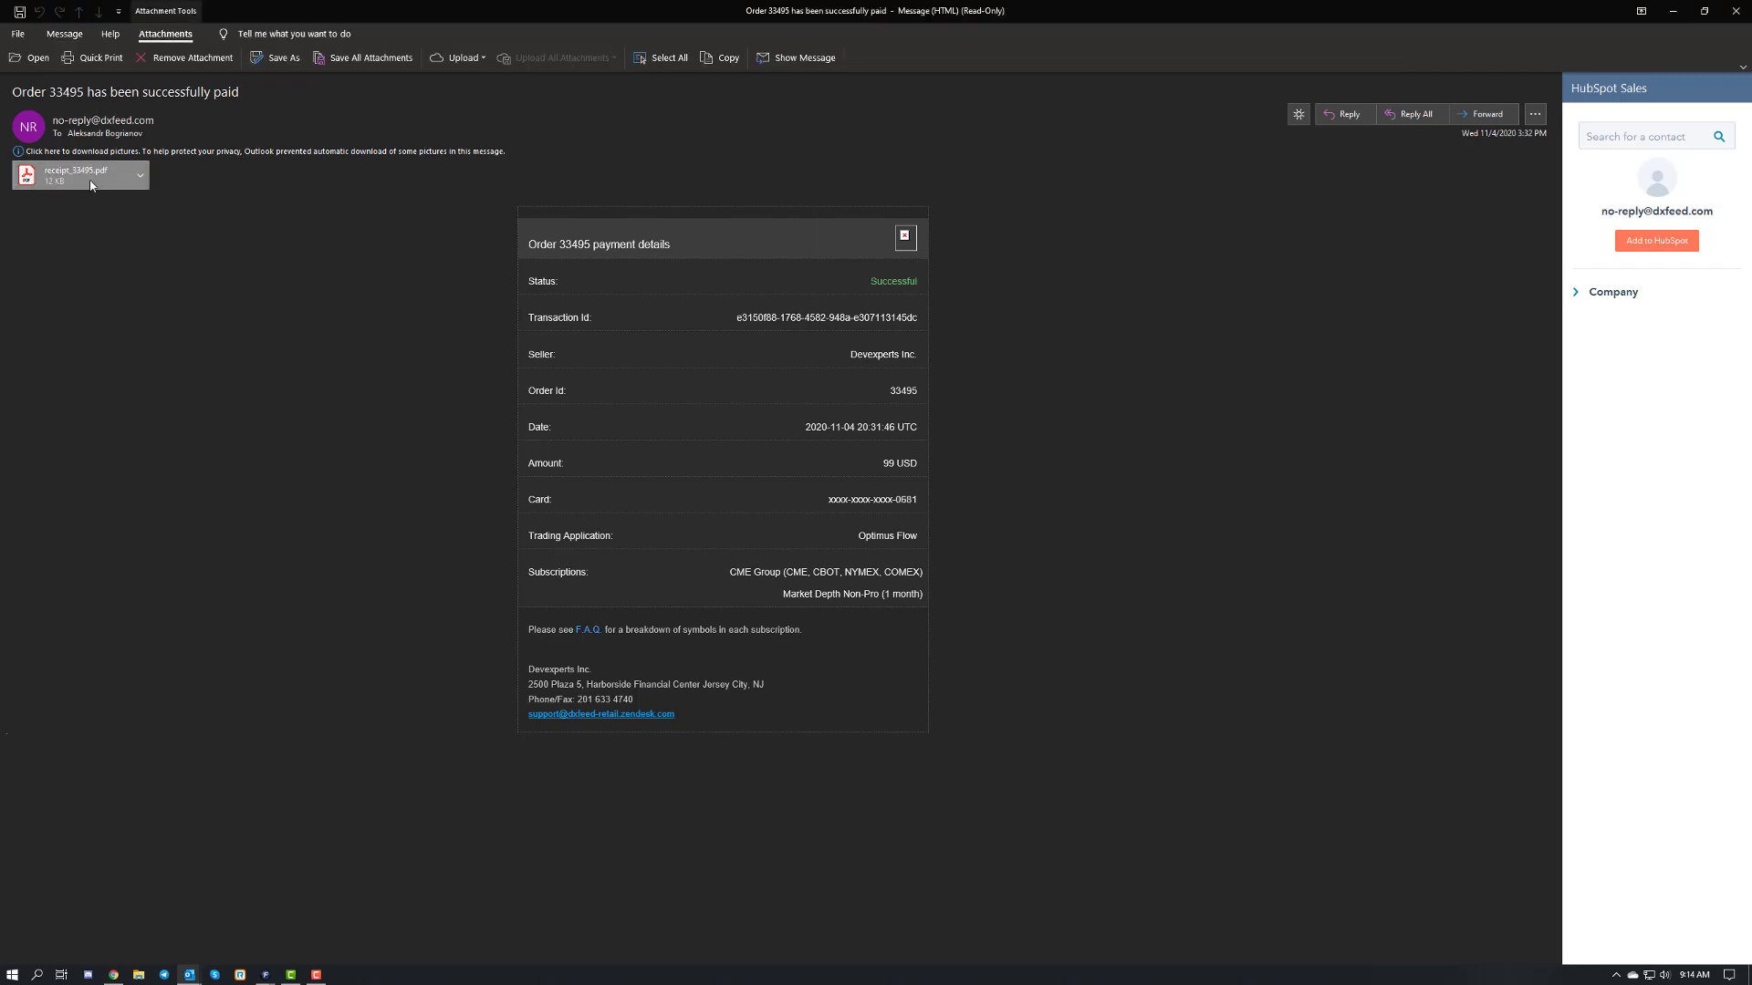
left_click(66, 200)
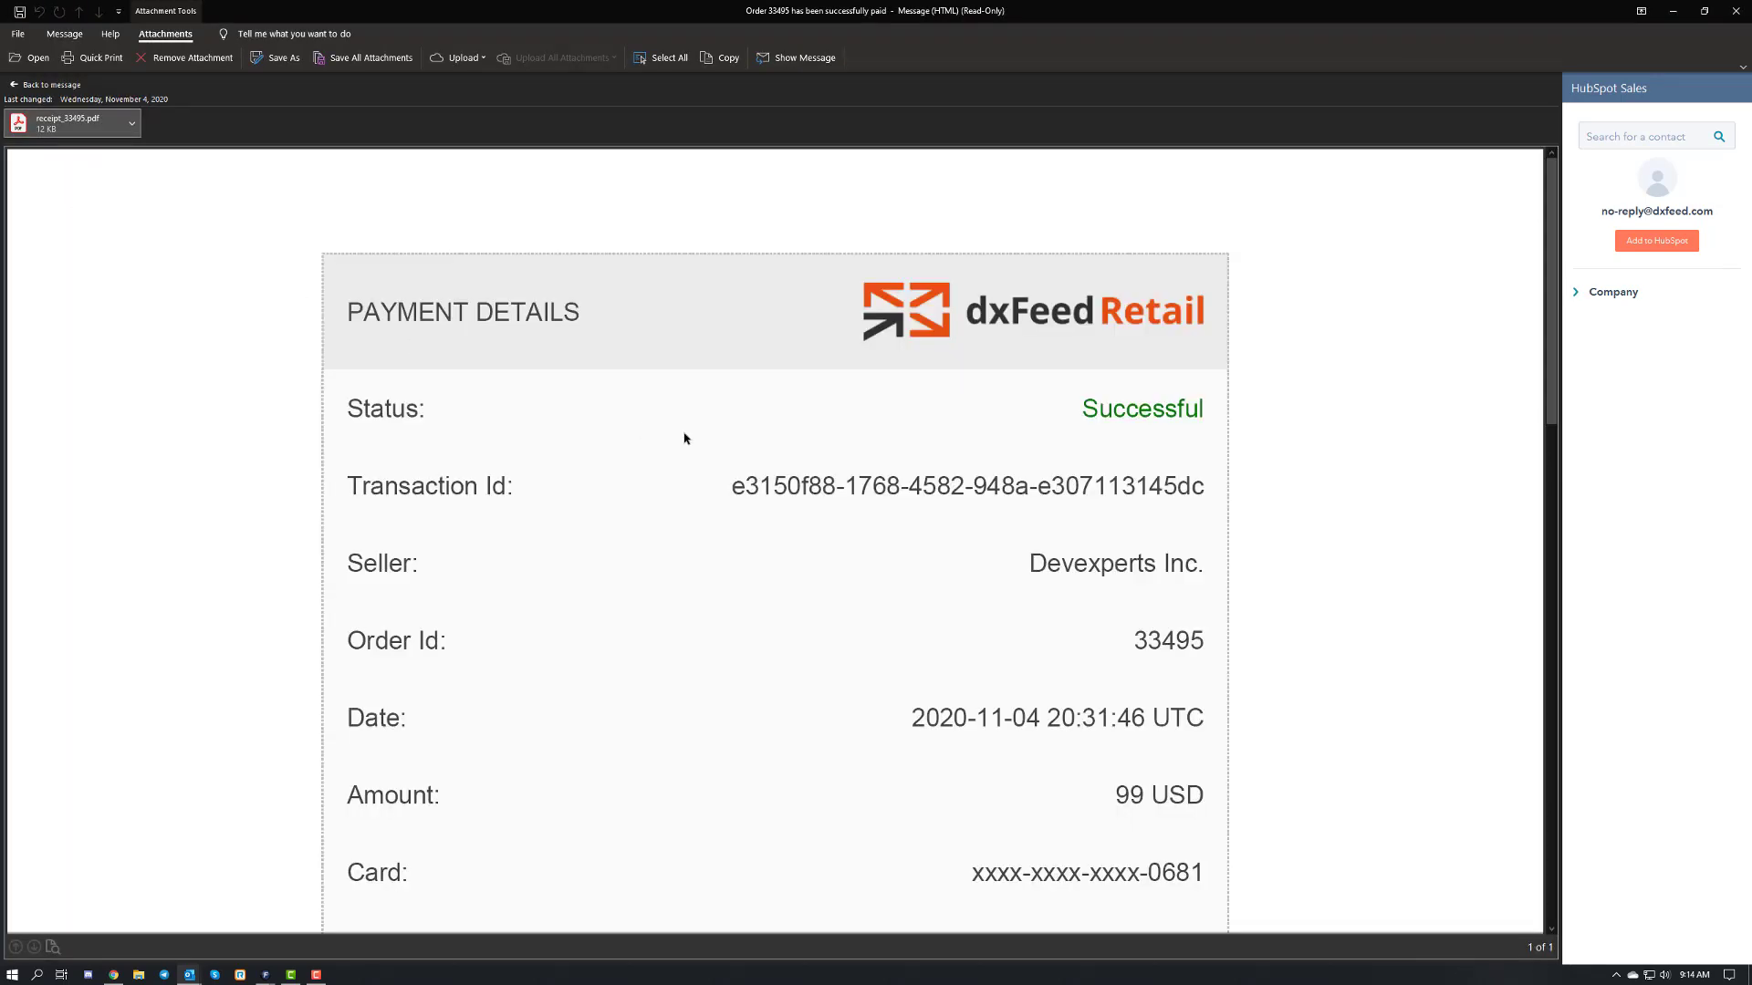
scroll(686, 439, "down", 3)
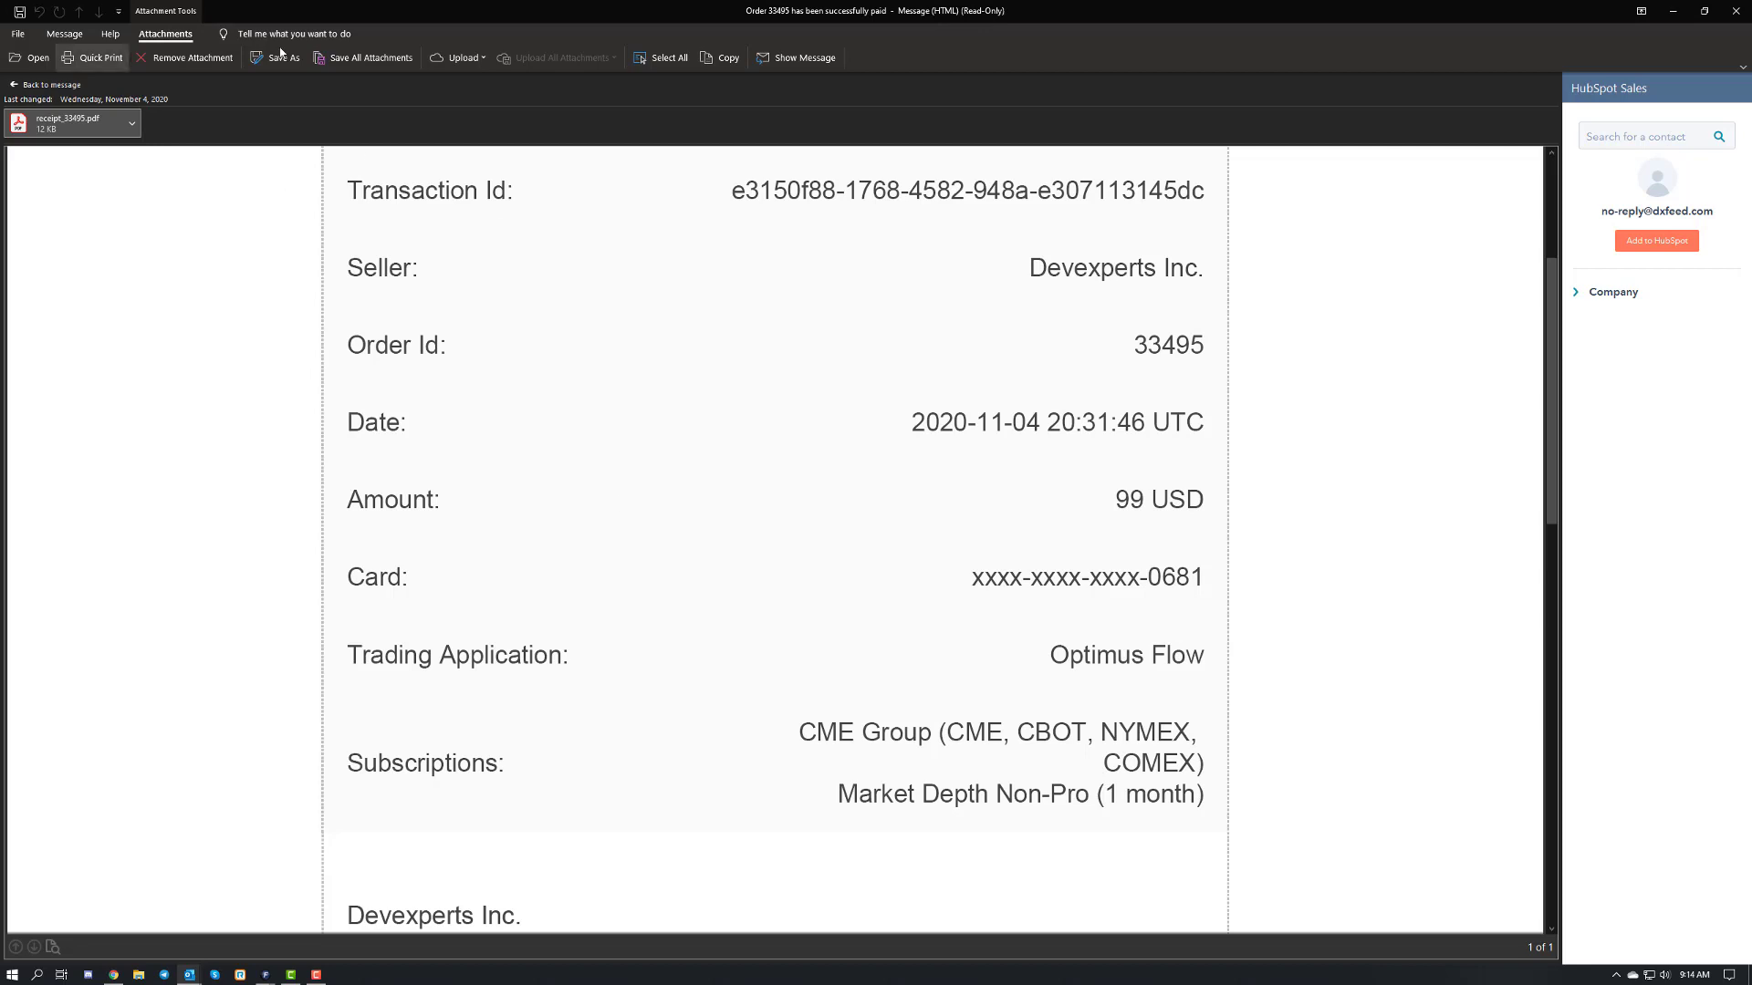
left_click(1737, 13)
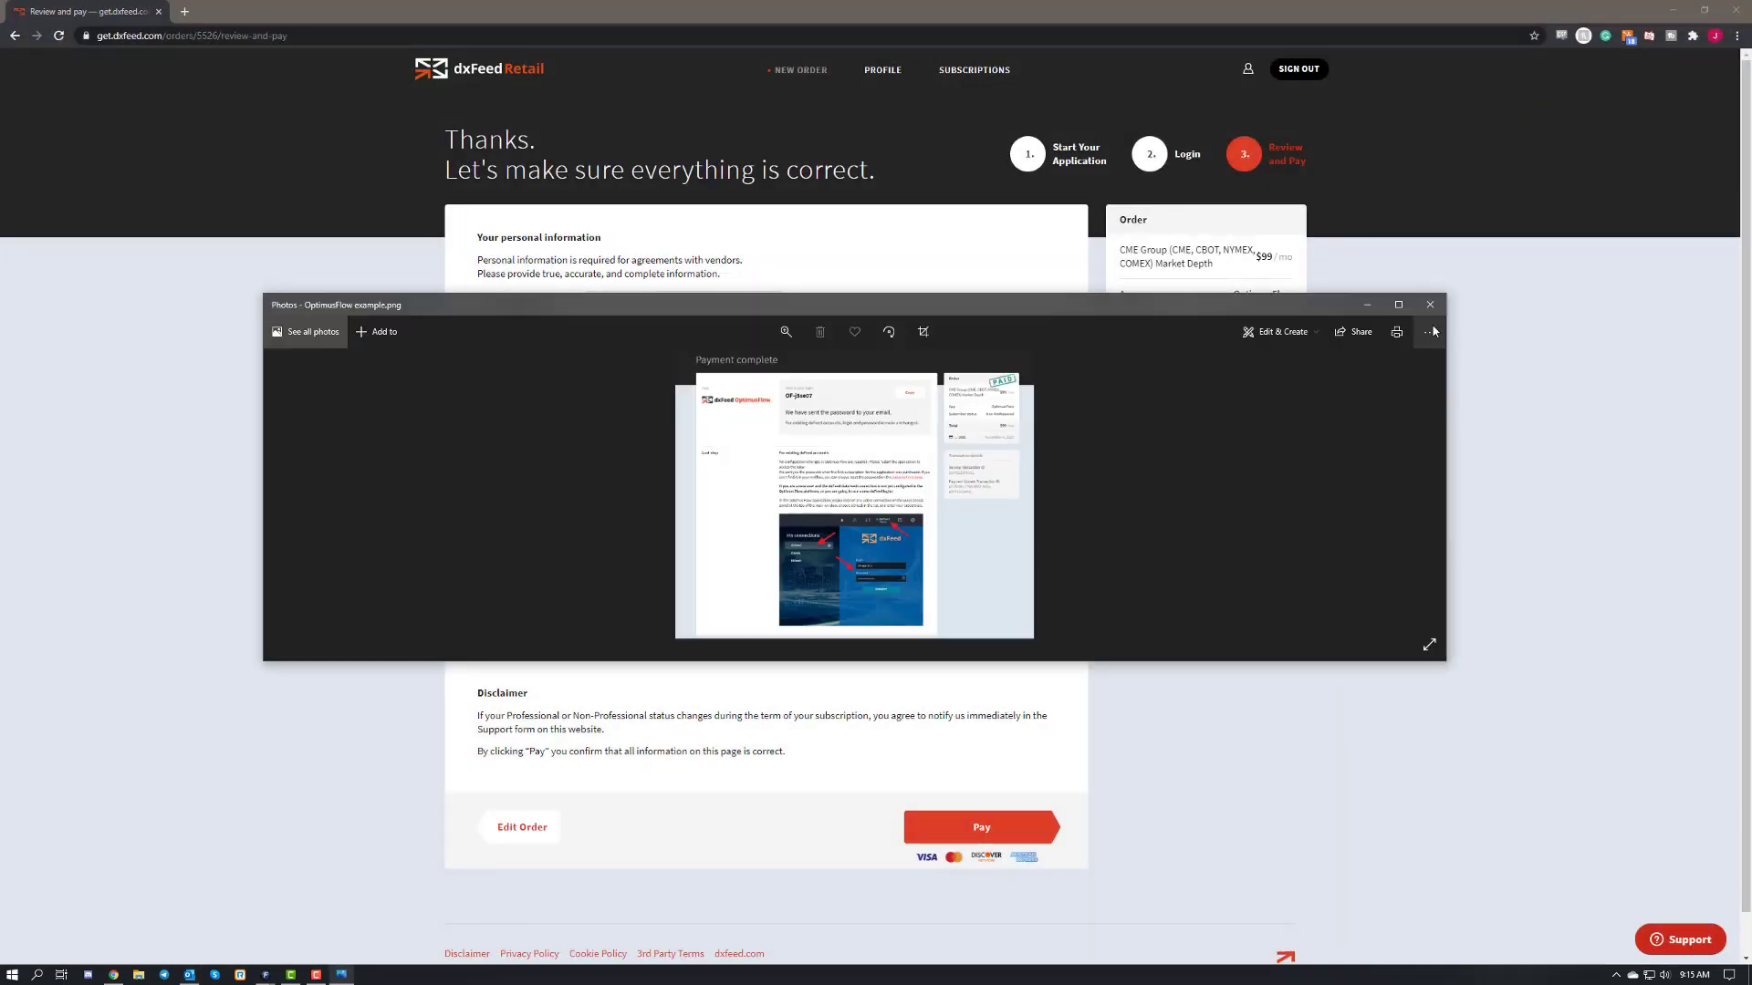
Step: View the Payment complete screenshot full screen in Photos, then close Photos
left_click(1398, 305)
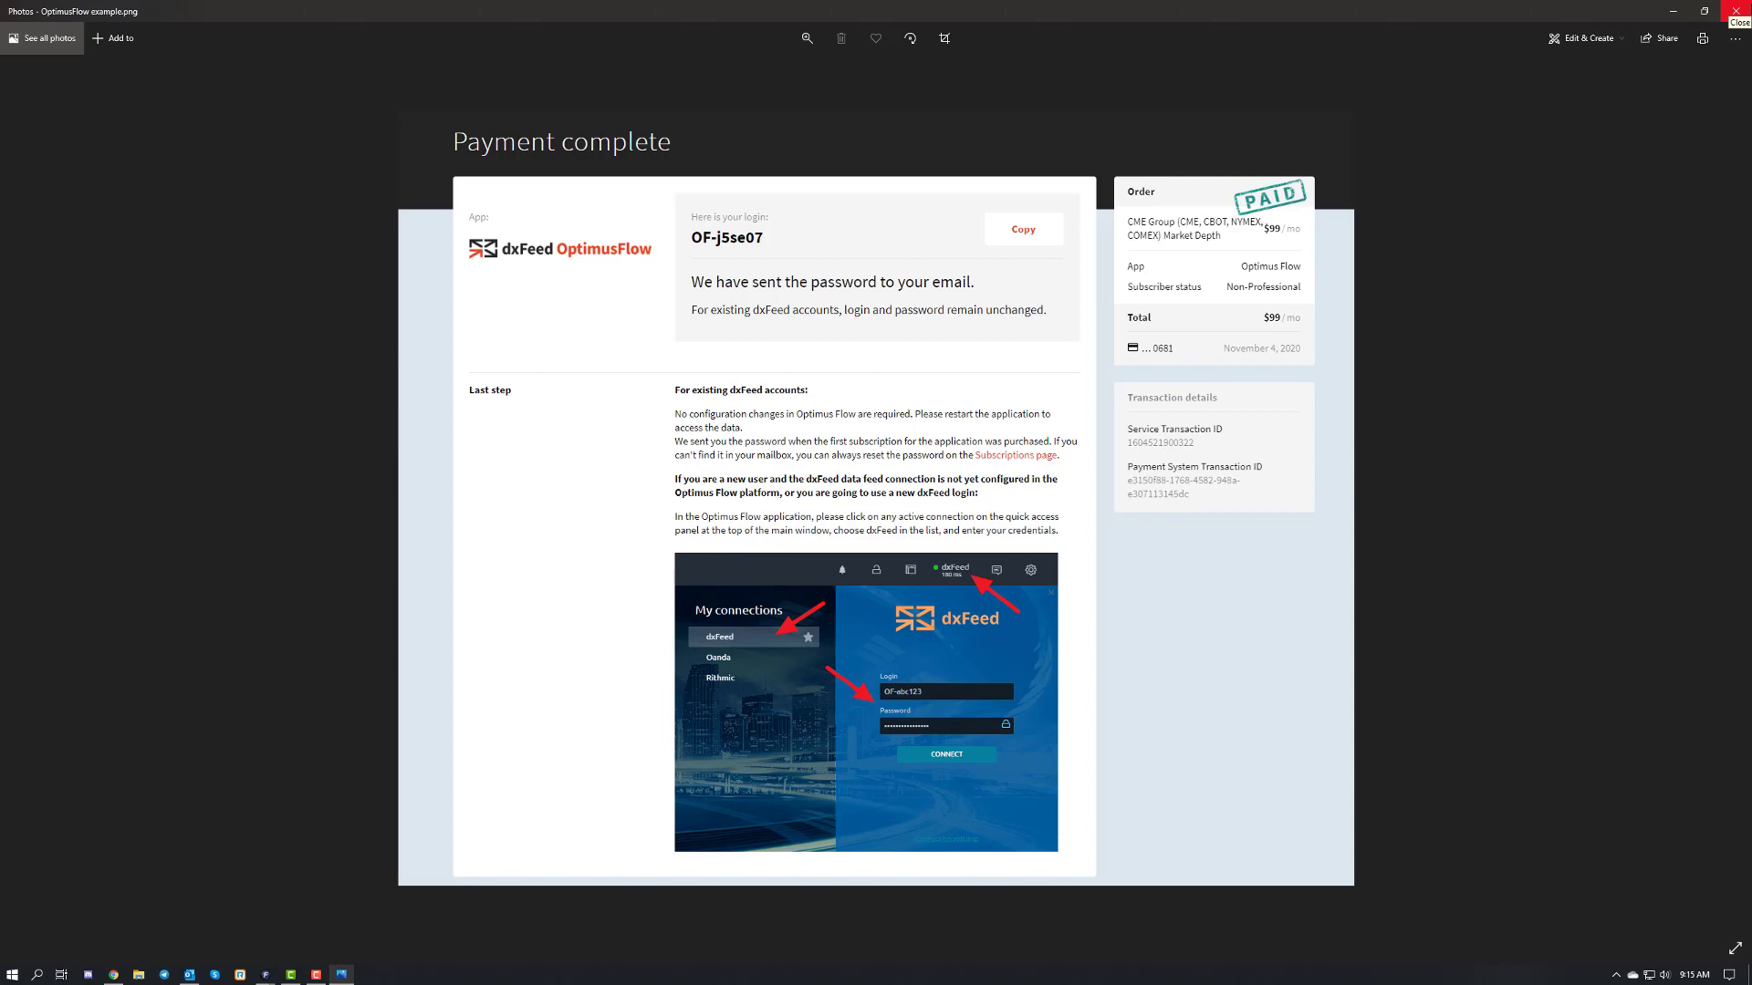
left_click(1734, 11)
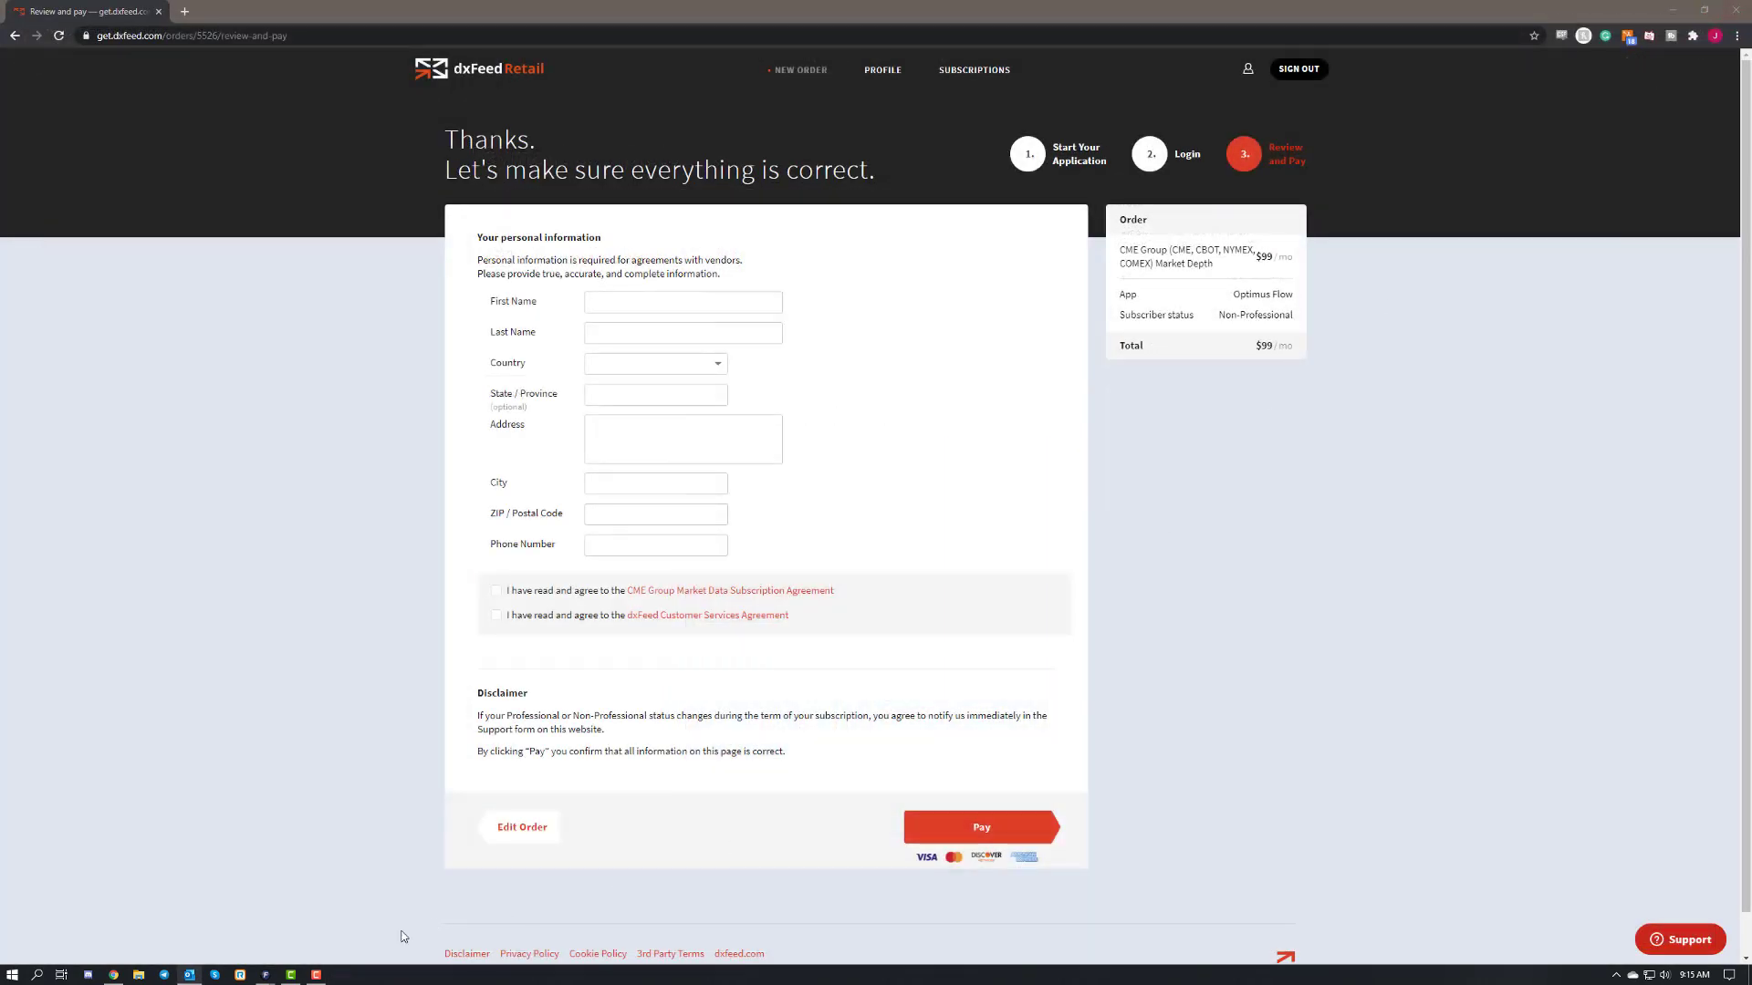
Step: Bring the Optimus Flow window with the /MNQ:XCME chart and DOM trader to the front
mouse_move(266, 975)
left_click(203, 937)
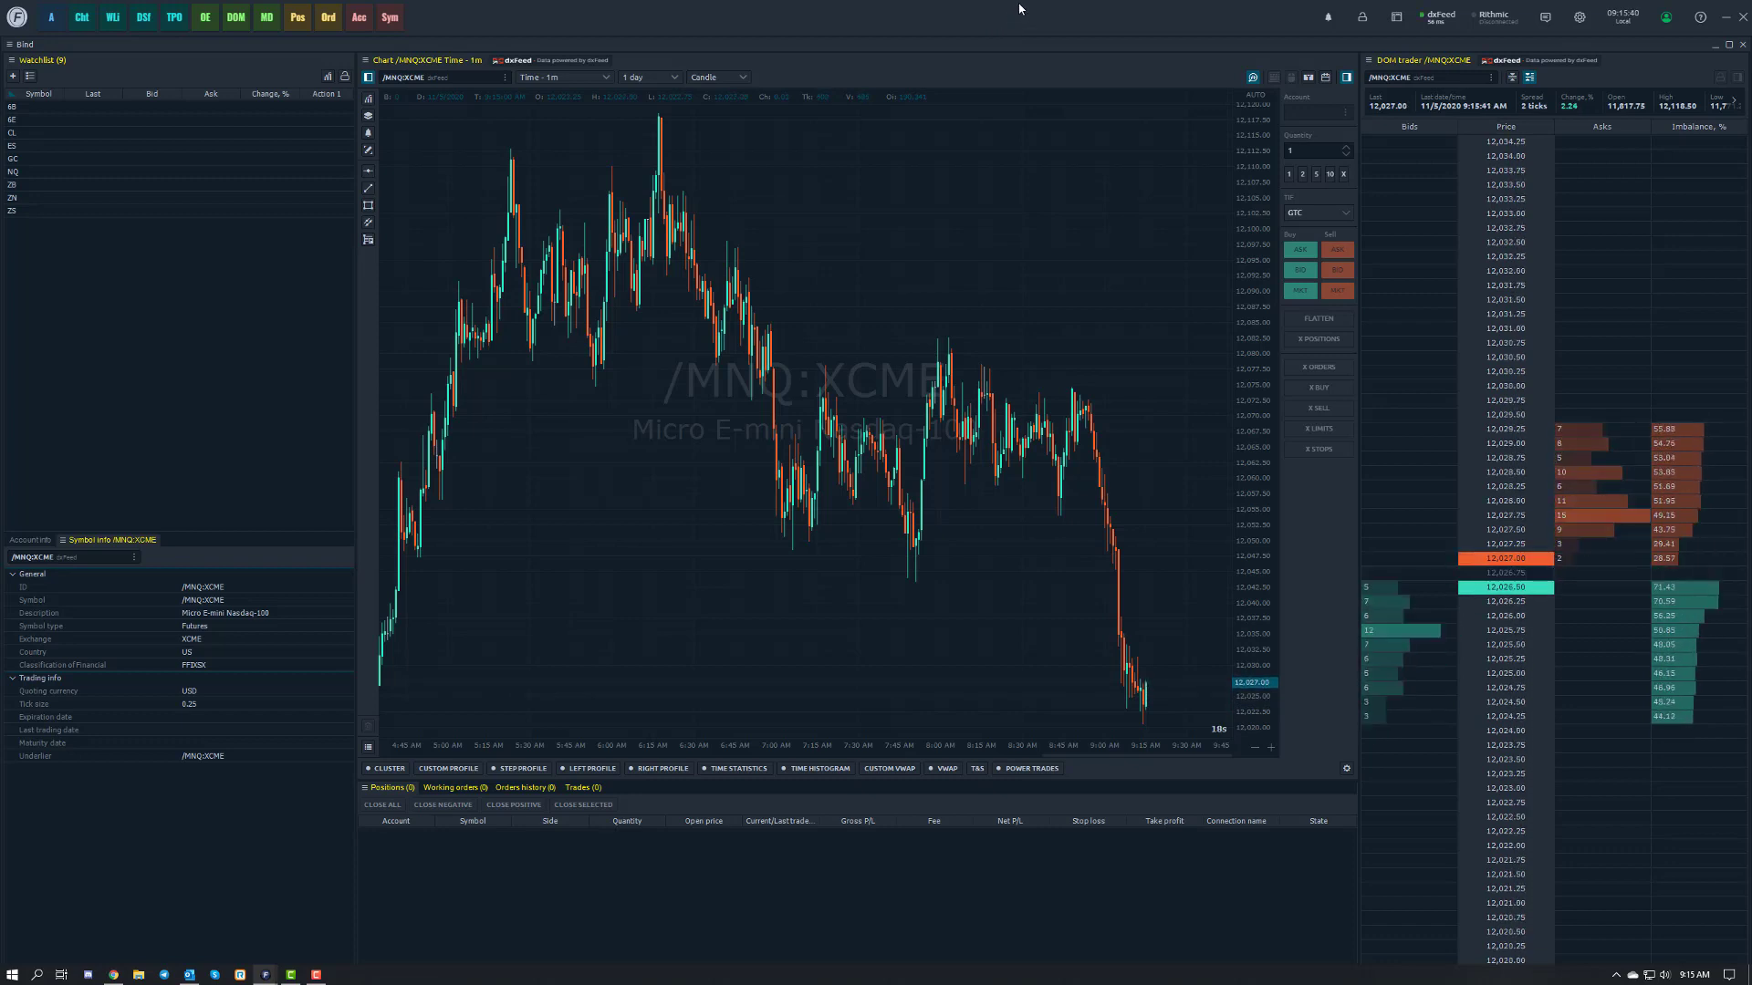
Step: Bring up the Optimus Flow platform options menu from the top bar, dismissing and reopening it once
right_click(1019, 14)
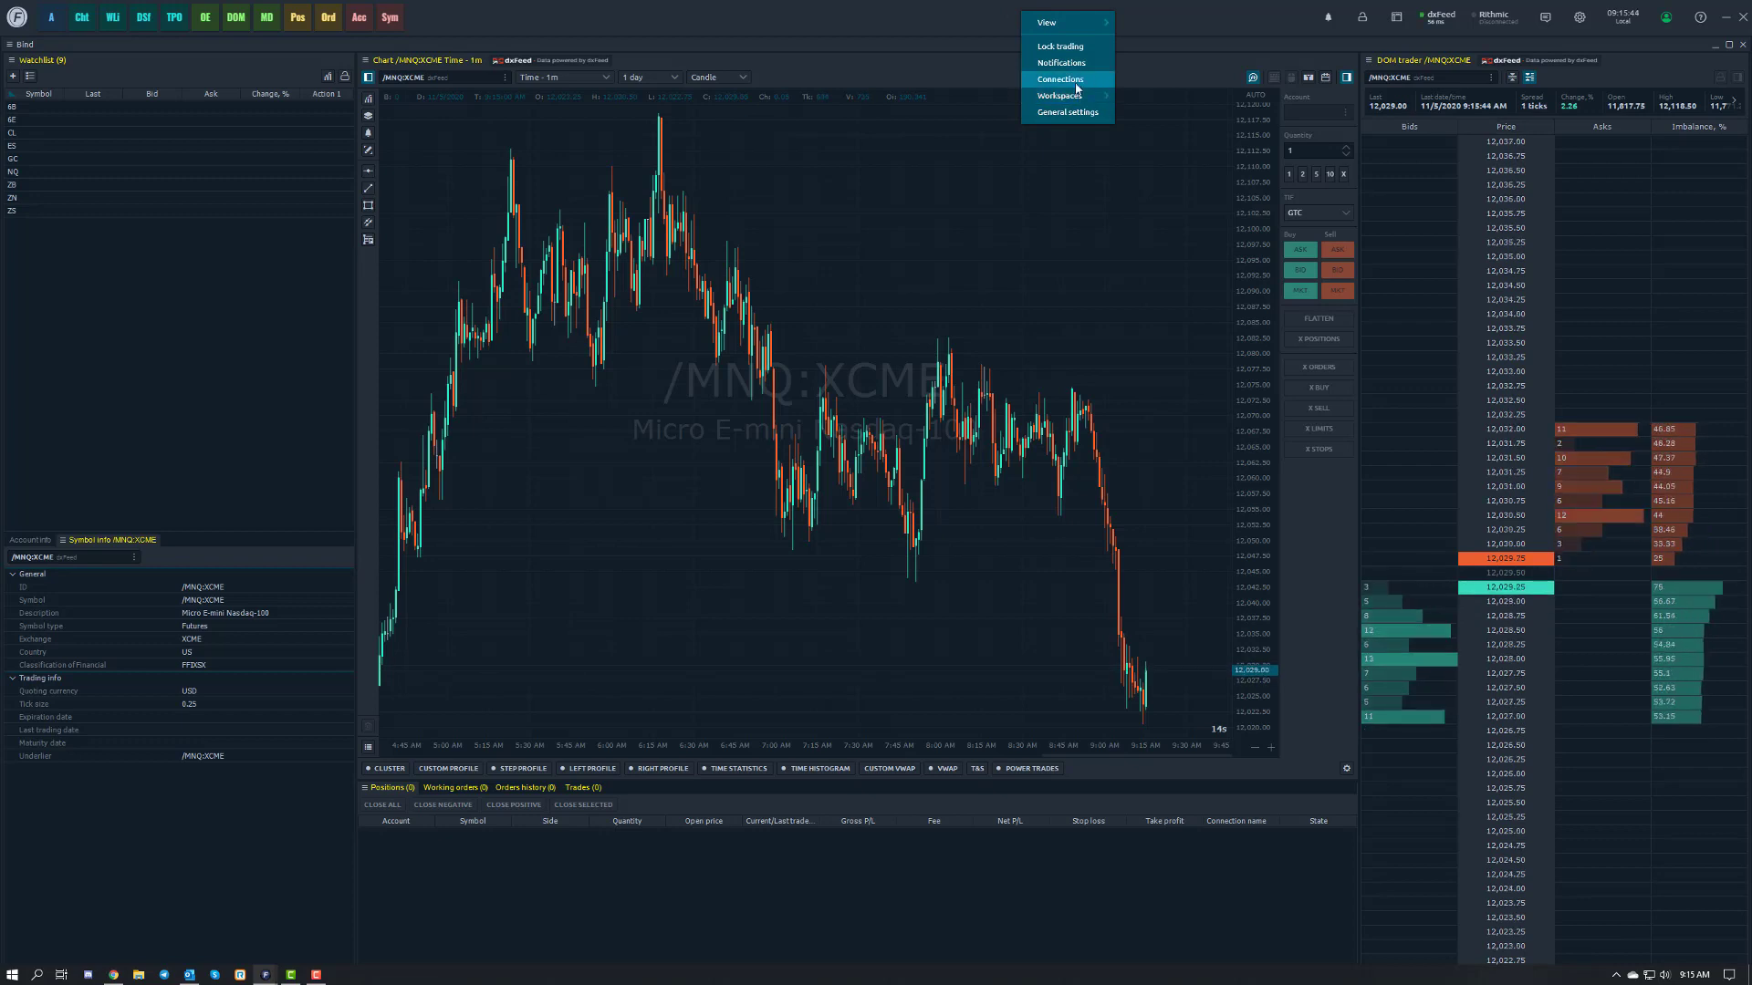
left_click(1522, 11)
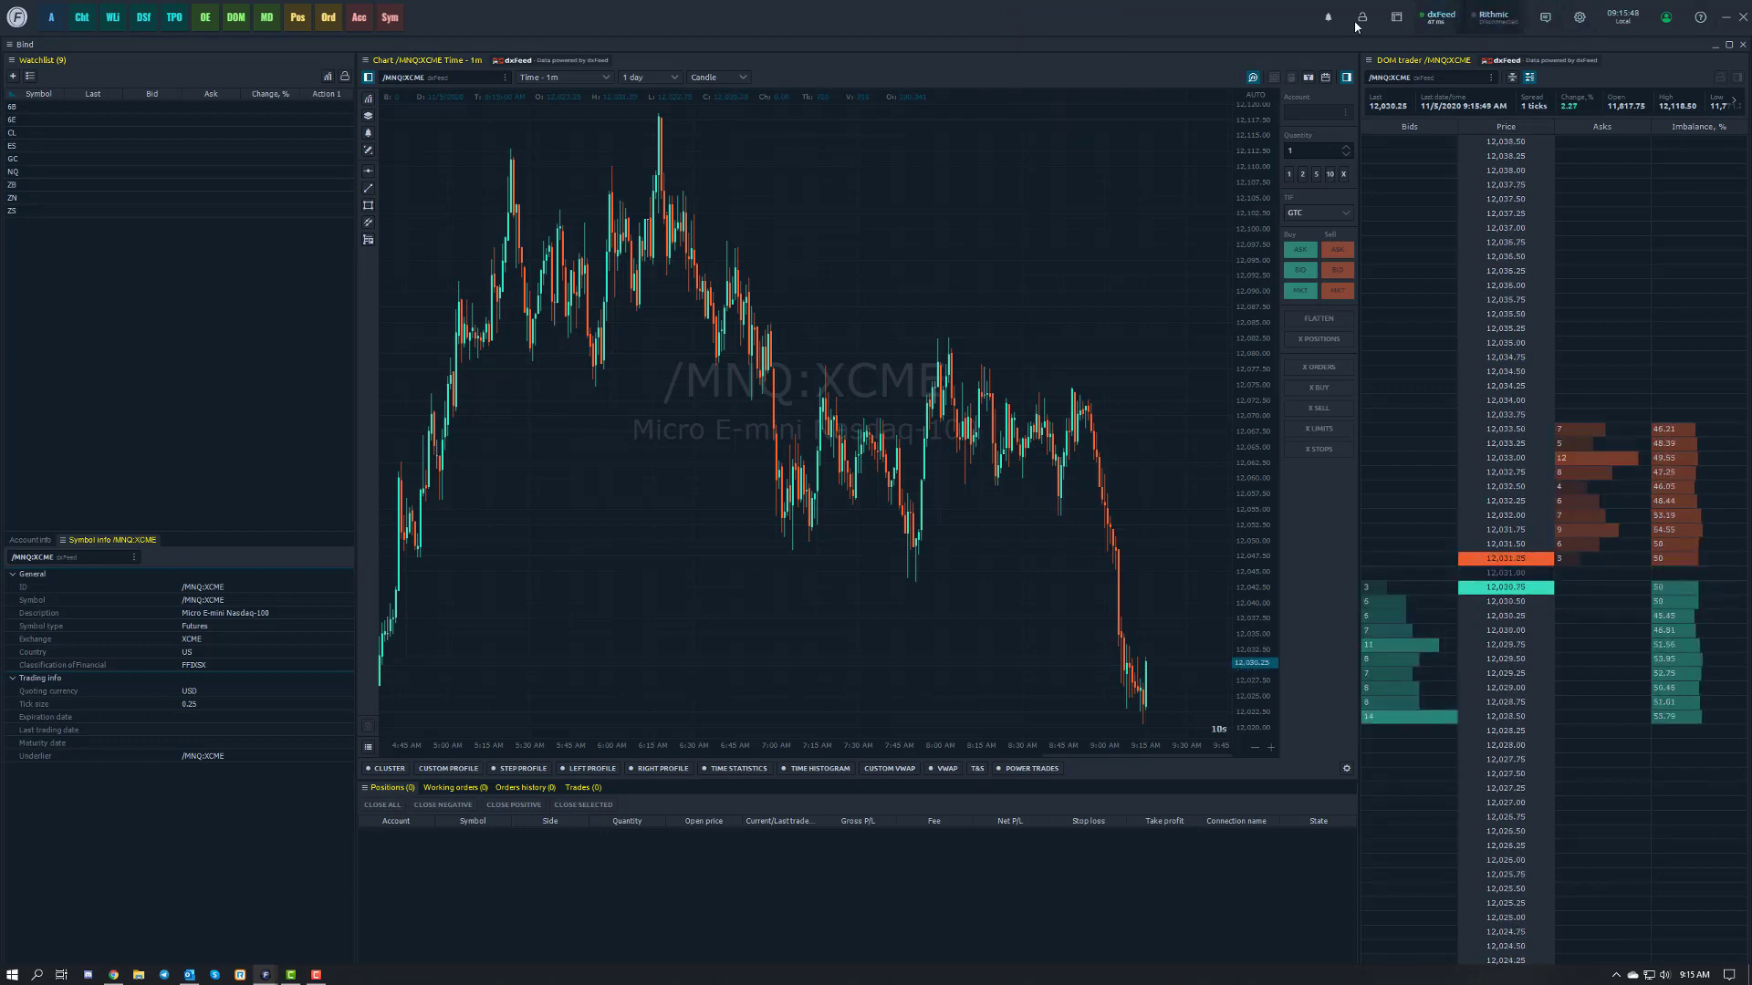
right_click(1156, 18)
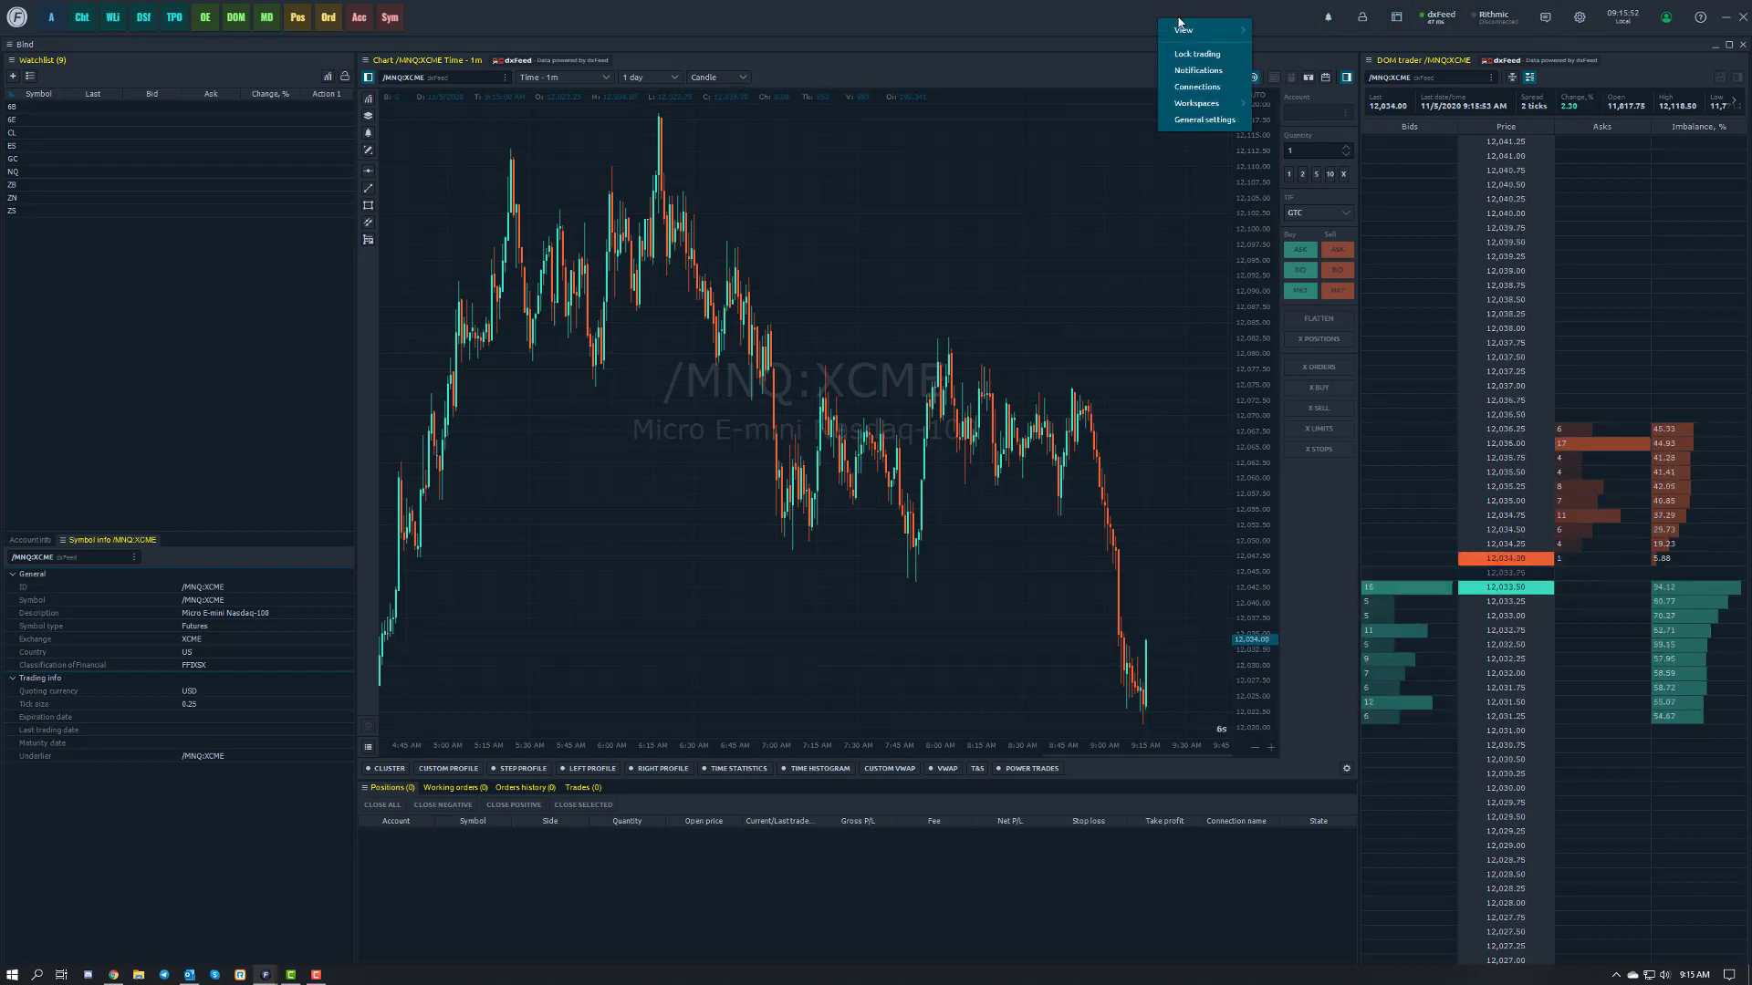
Step: Select dxFeed in My connections and disconnect it
left_click(1193, 87)
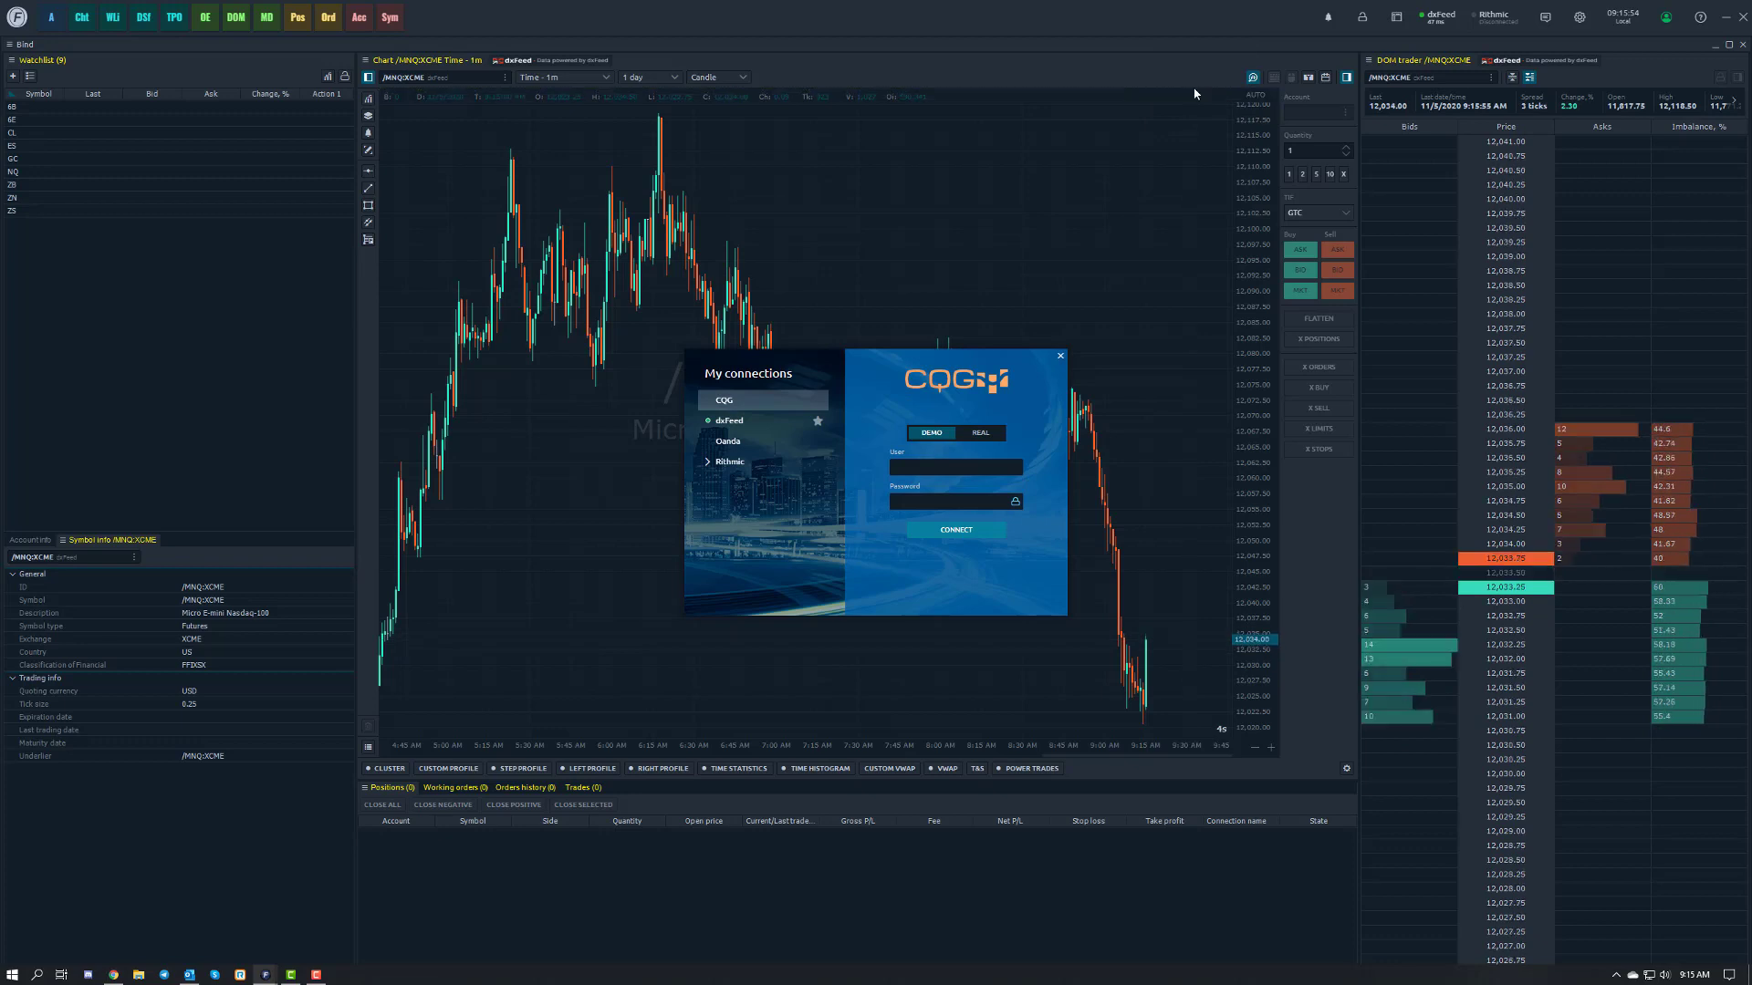
left_click(746, 419)
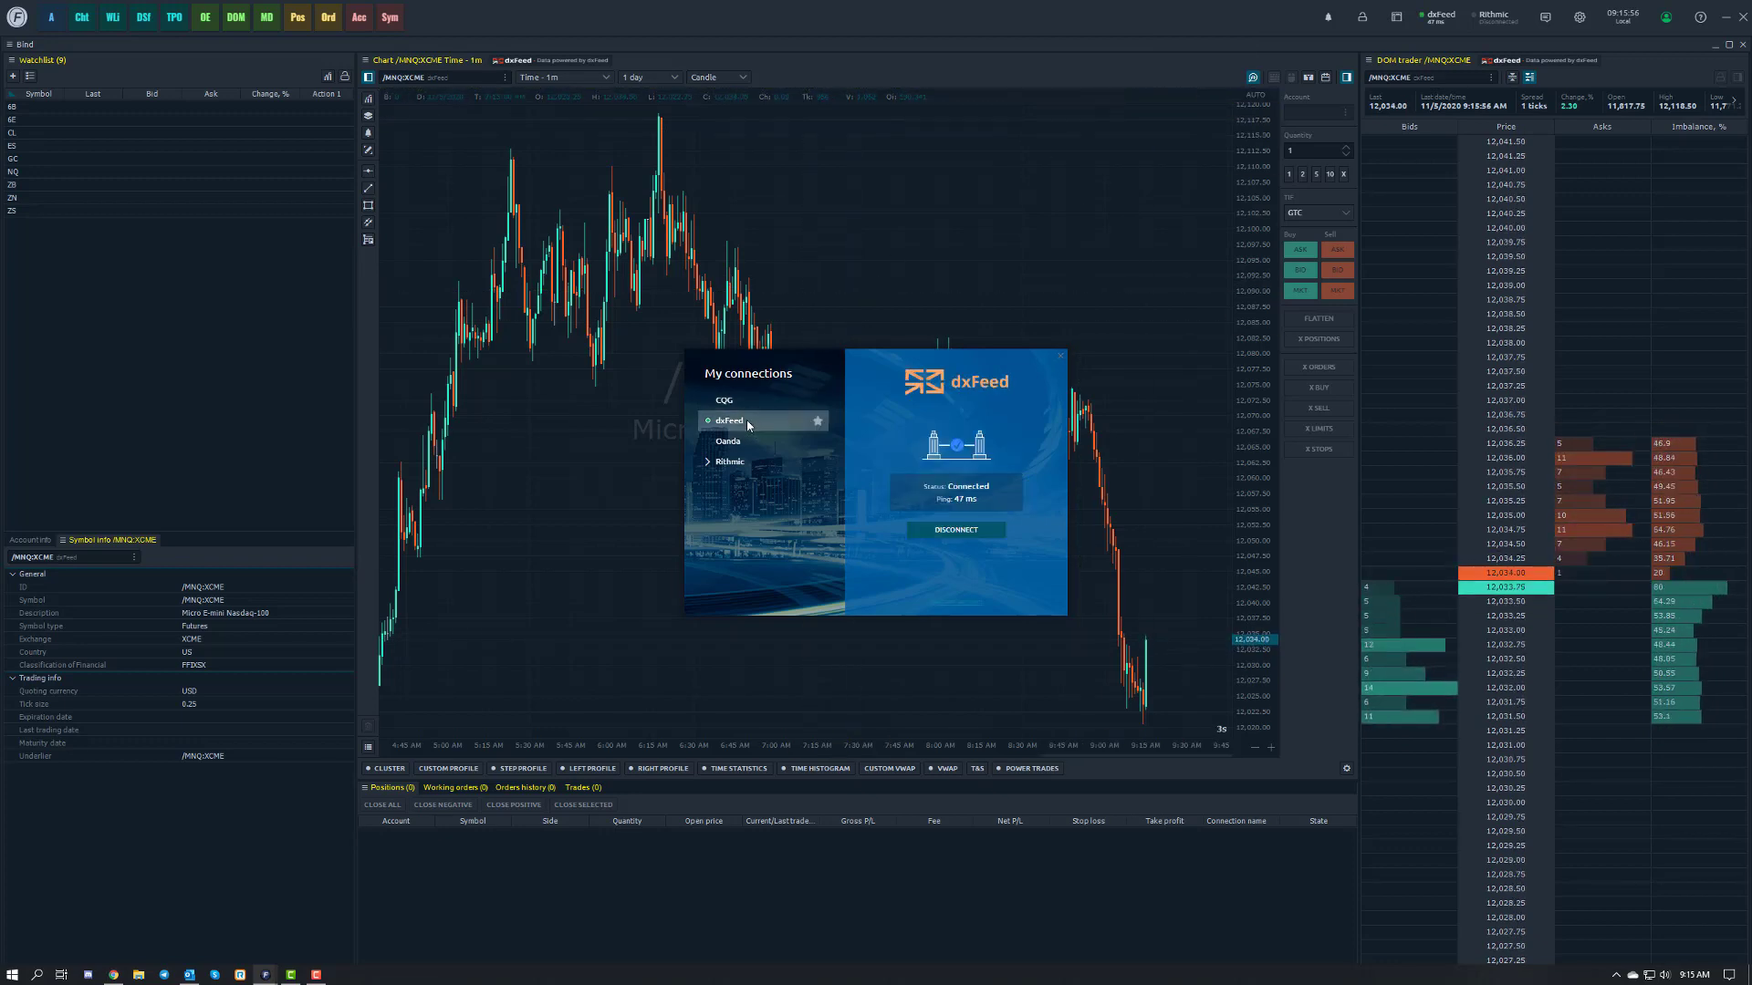
left_click(962, 533)
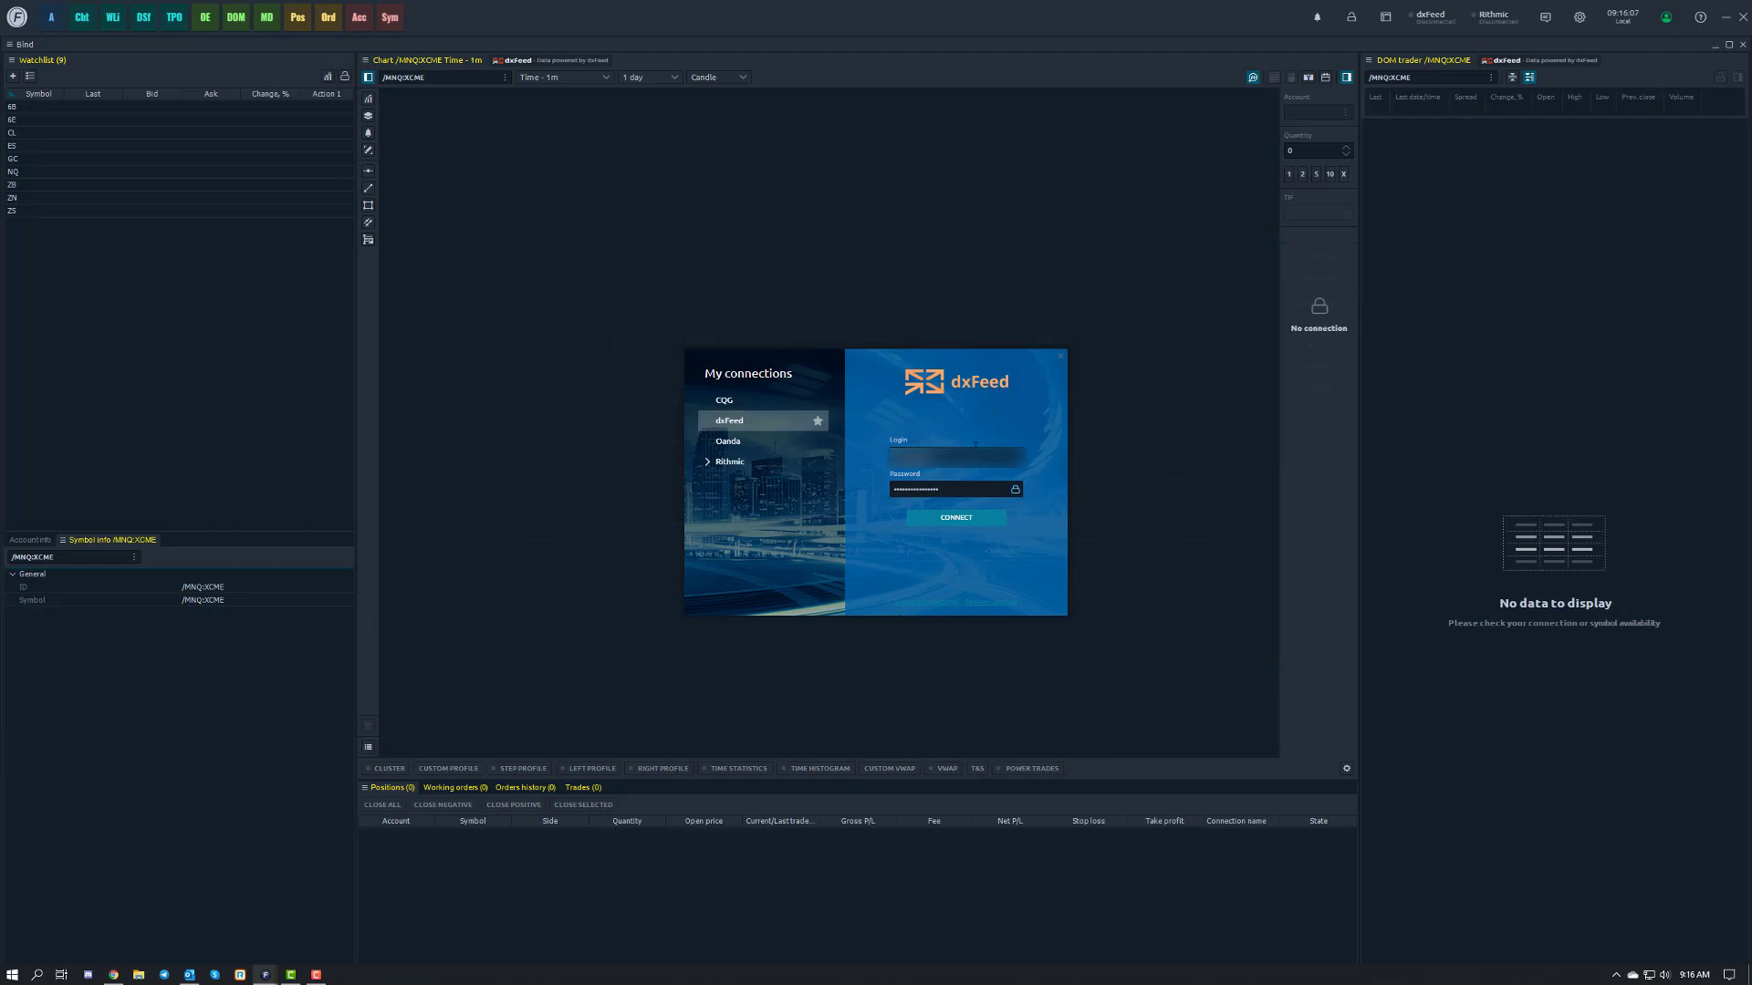
Step: Check the Outlook e-mail containing the dxFeed login credentials, then close it
key("alt+Tab")
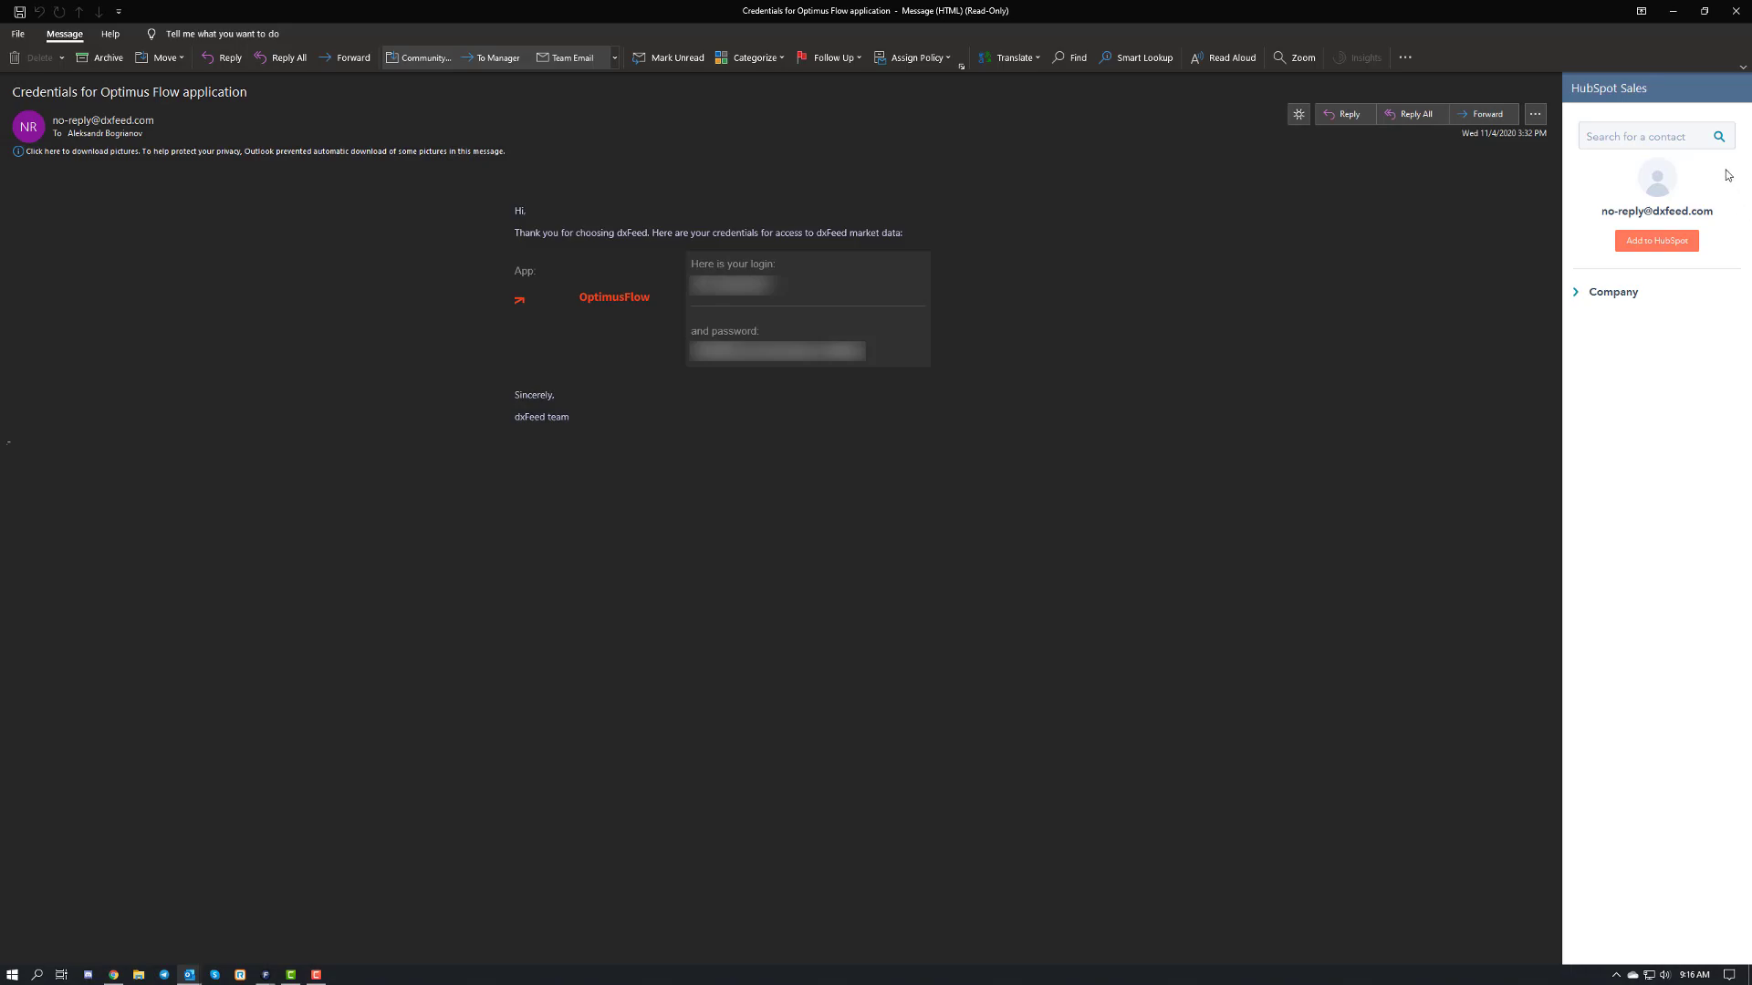
left_click(1735, 11)
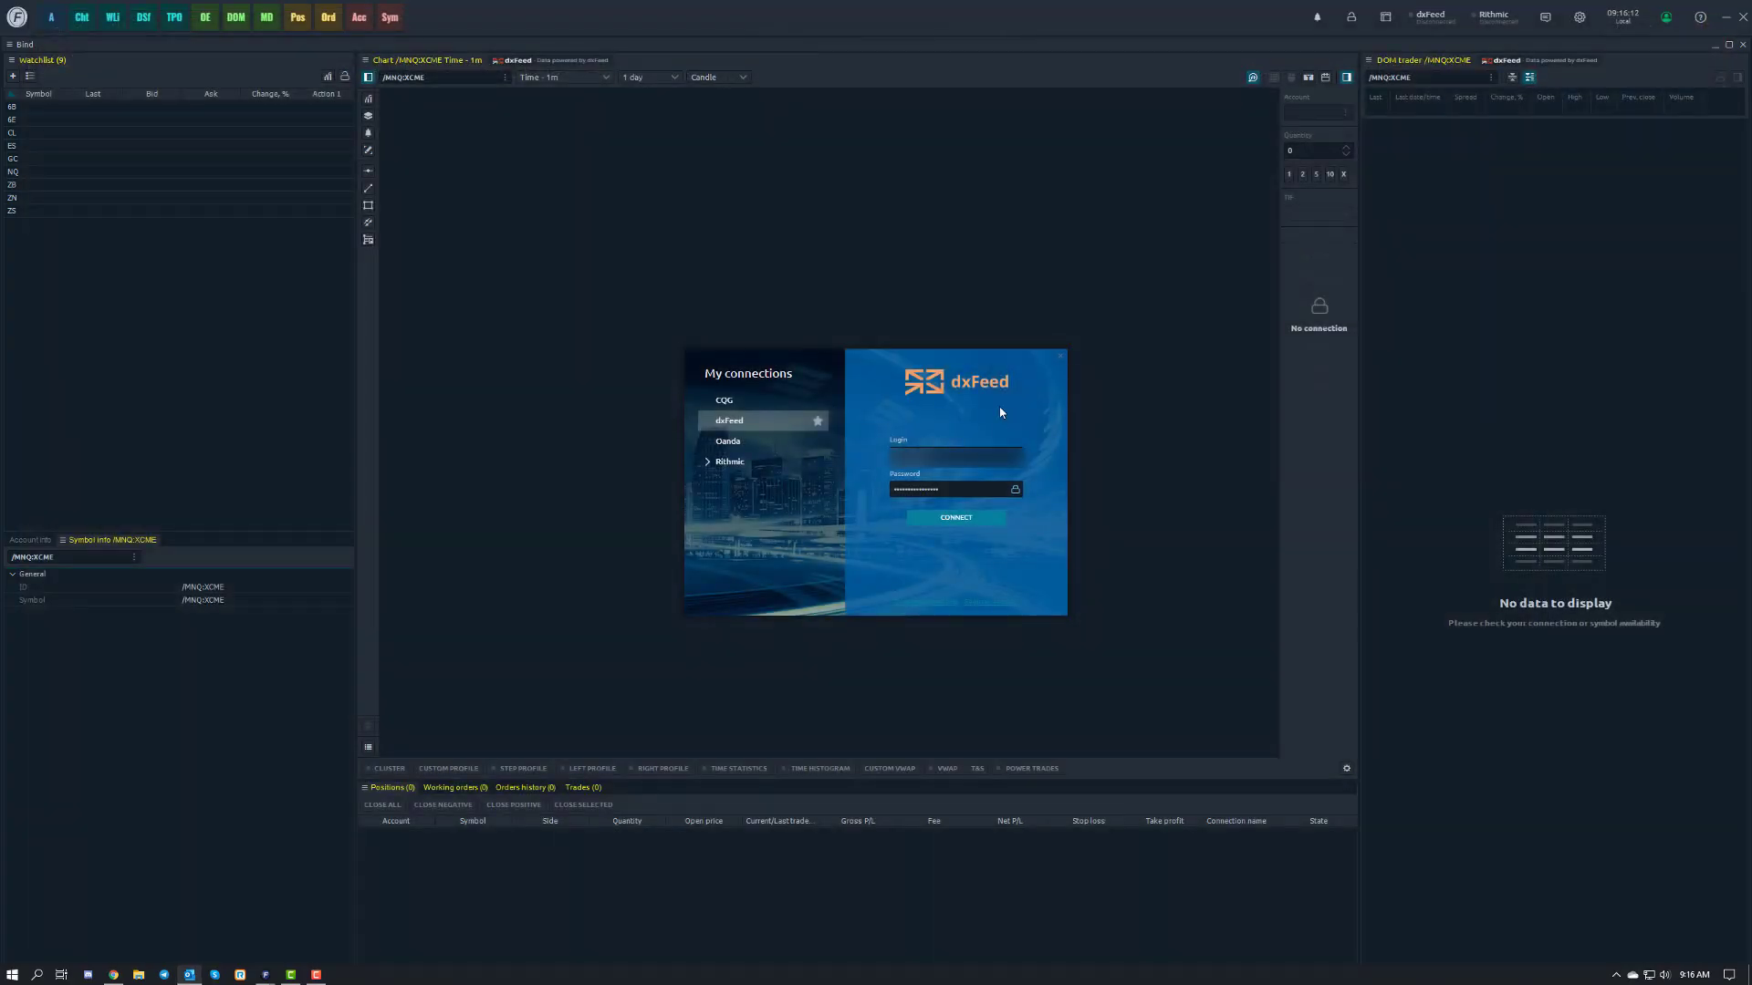
Step: Reconnect to dxFeed with the entered login and star it in My connections
left_click(984, 518)
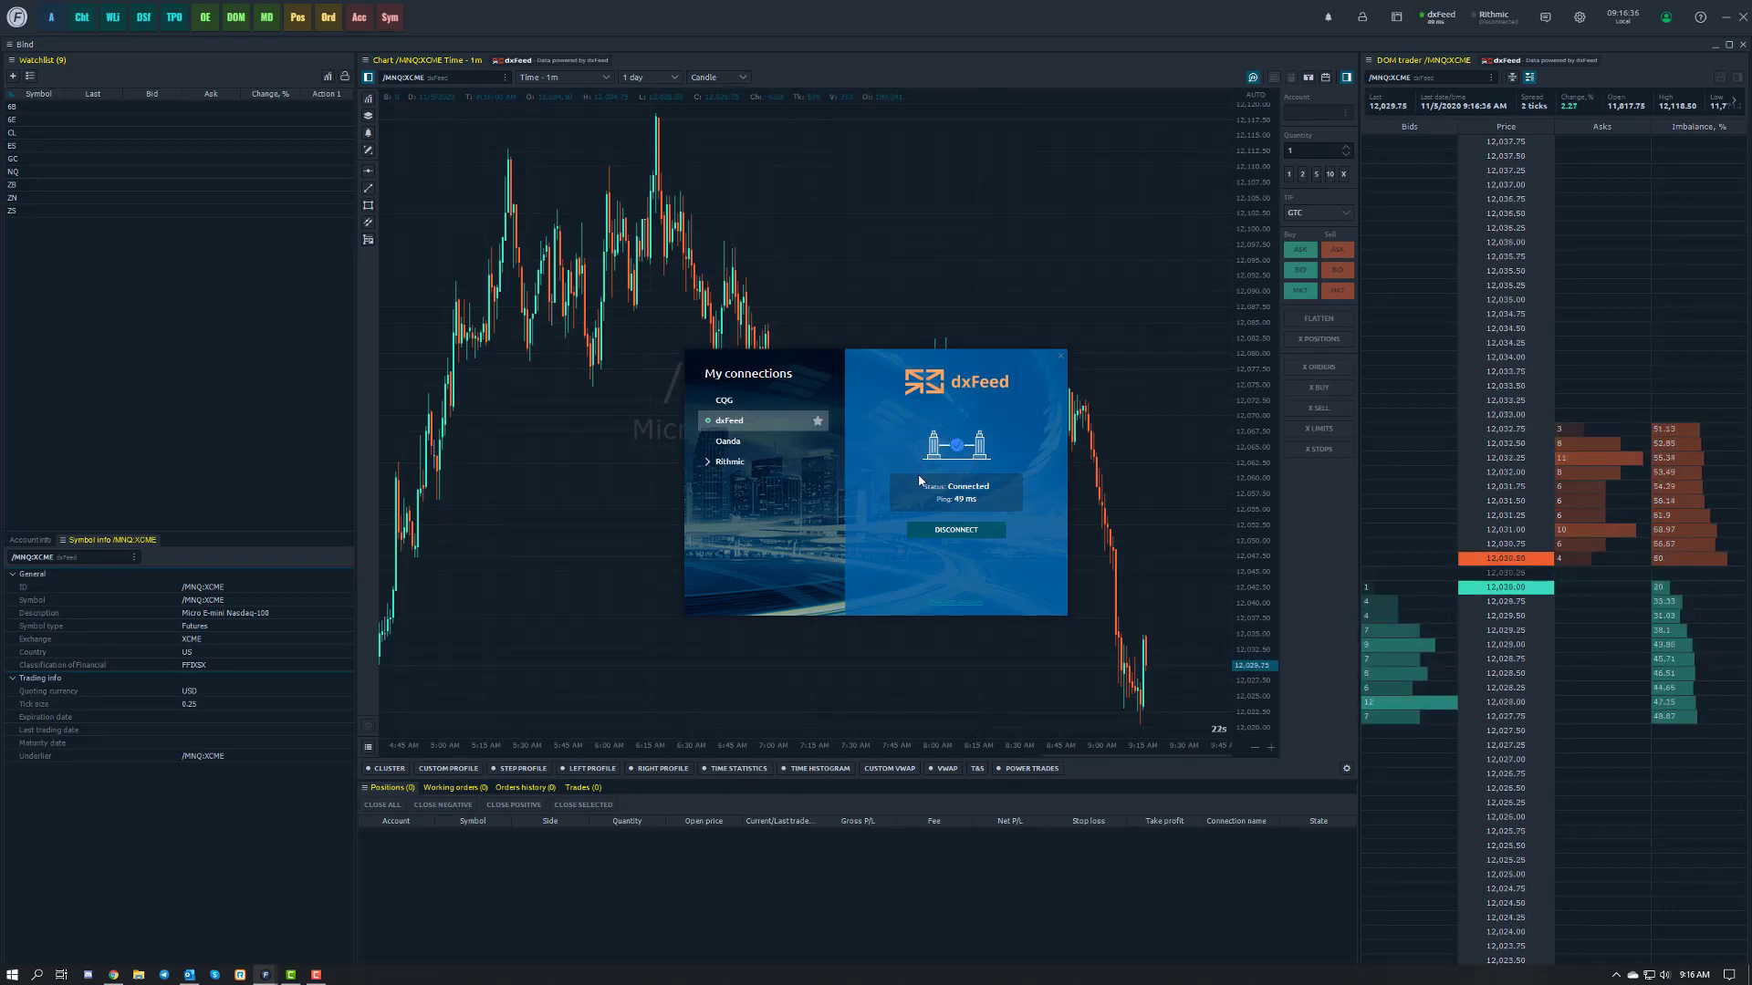
left_click(817, 421)
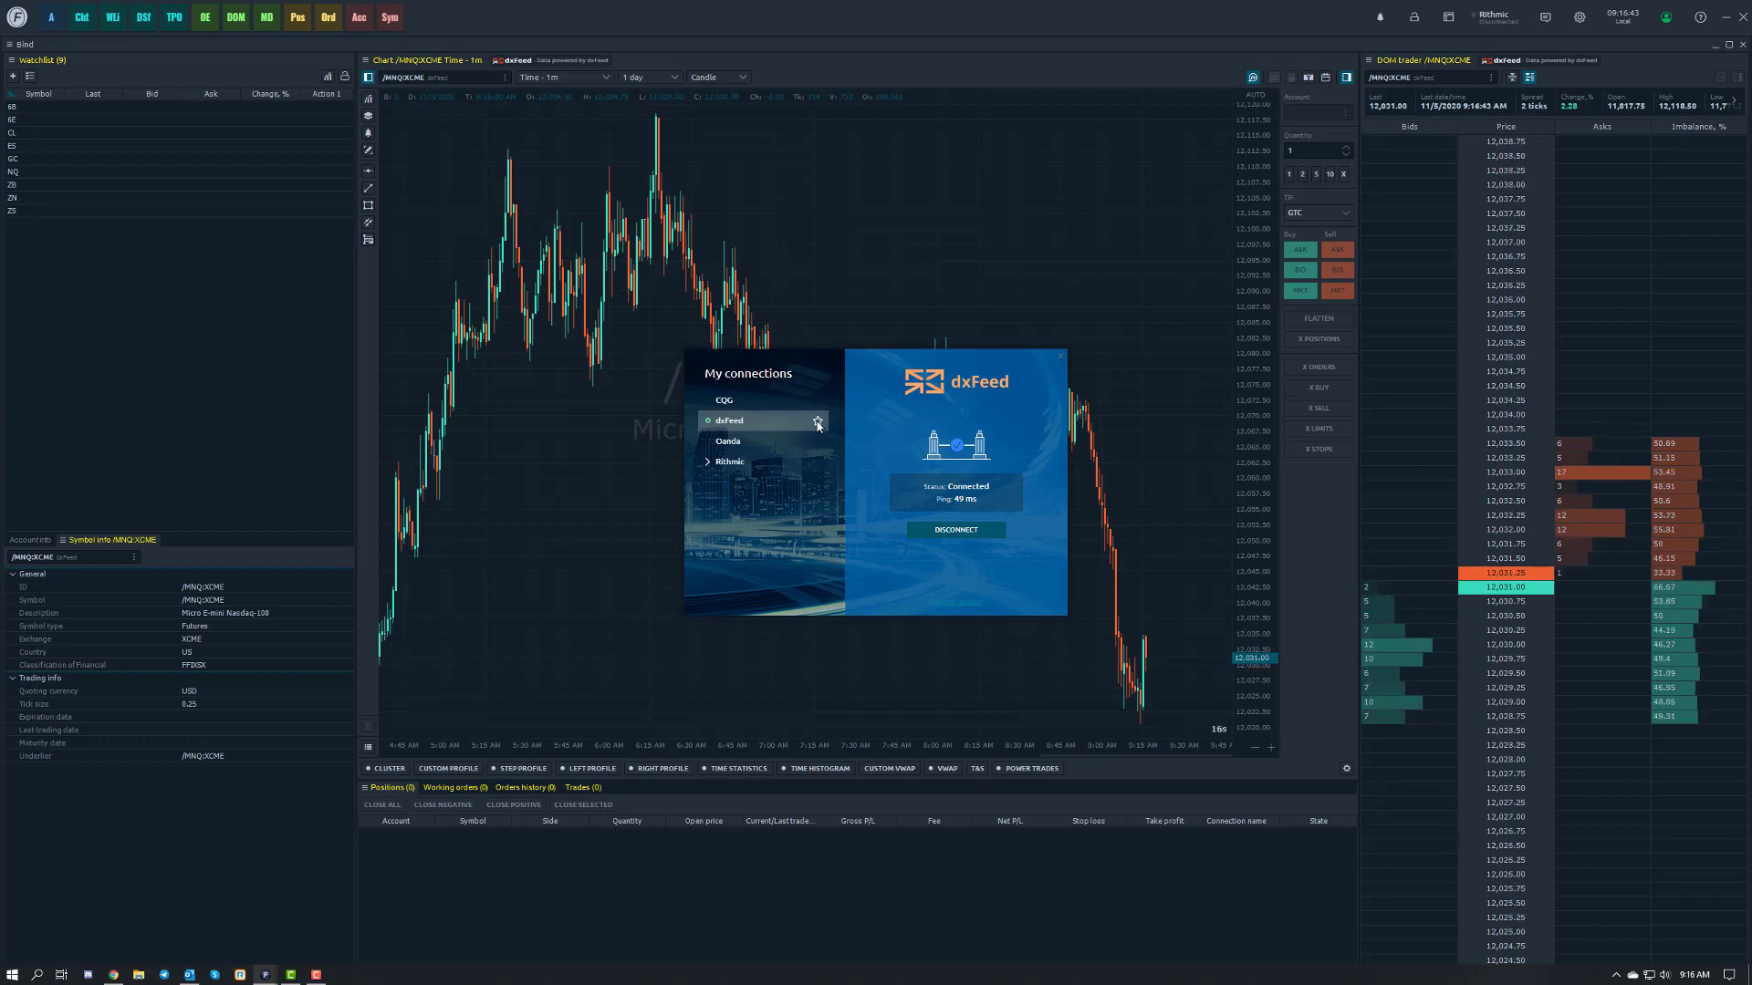
left_click(818, 422)
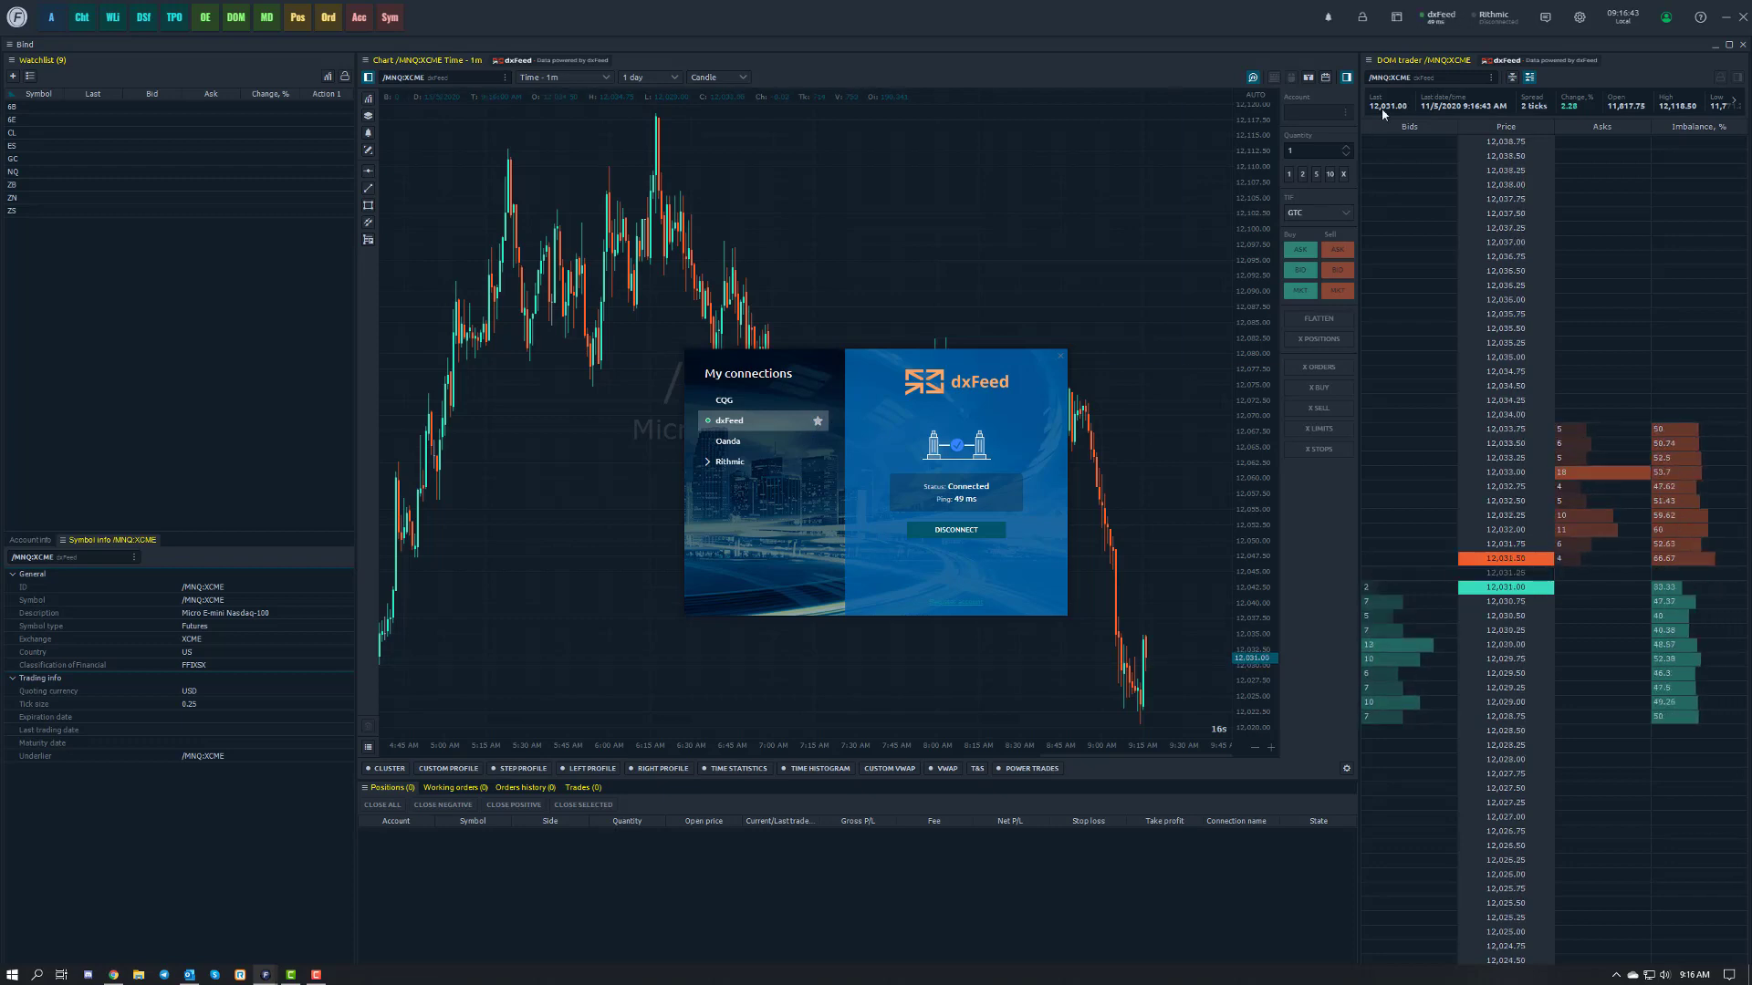
Step: Close the My connections window and open the chart's symbol list to show exchanges
left_click(1059, 357)
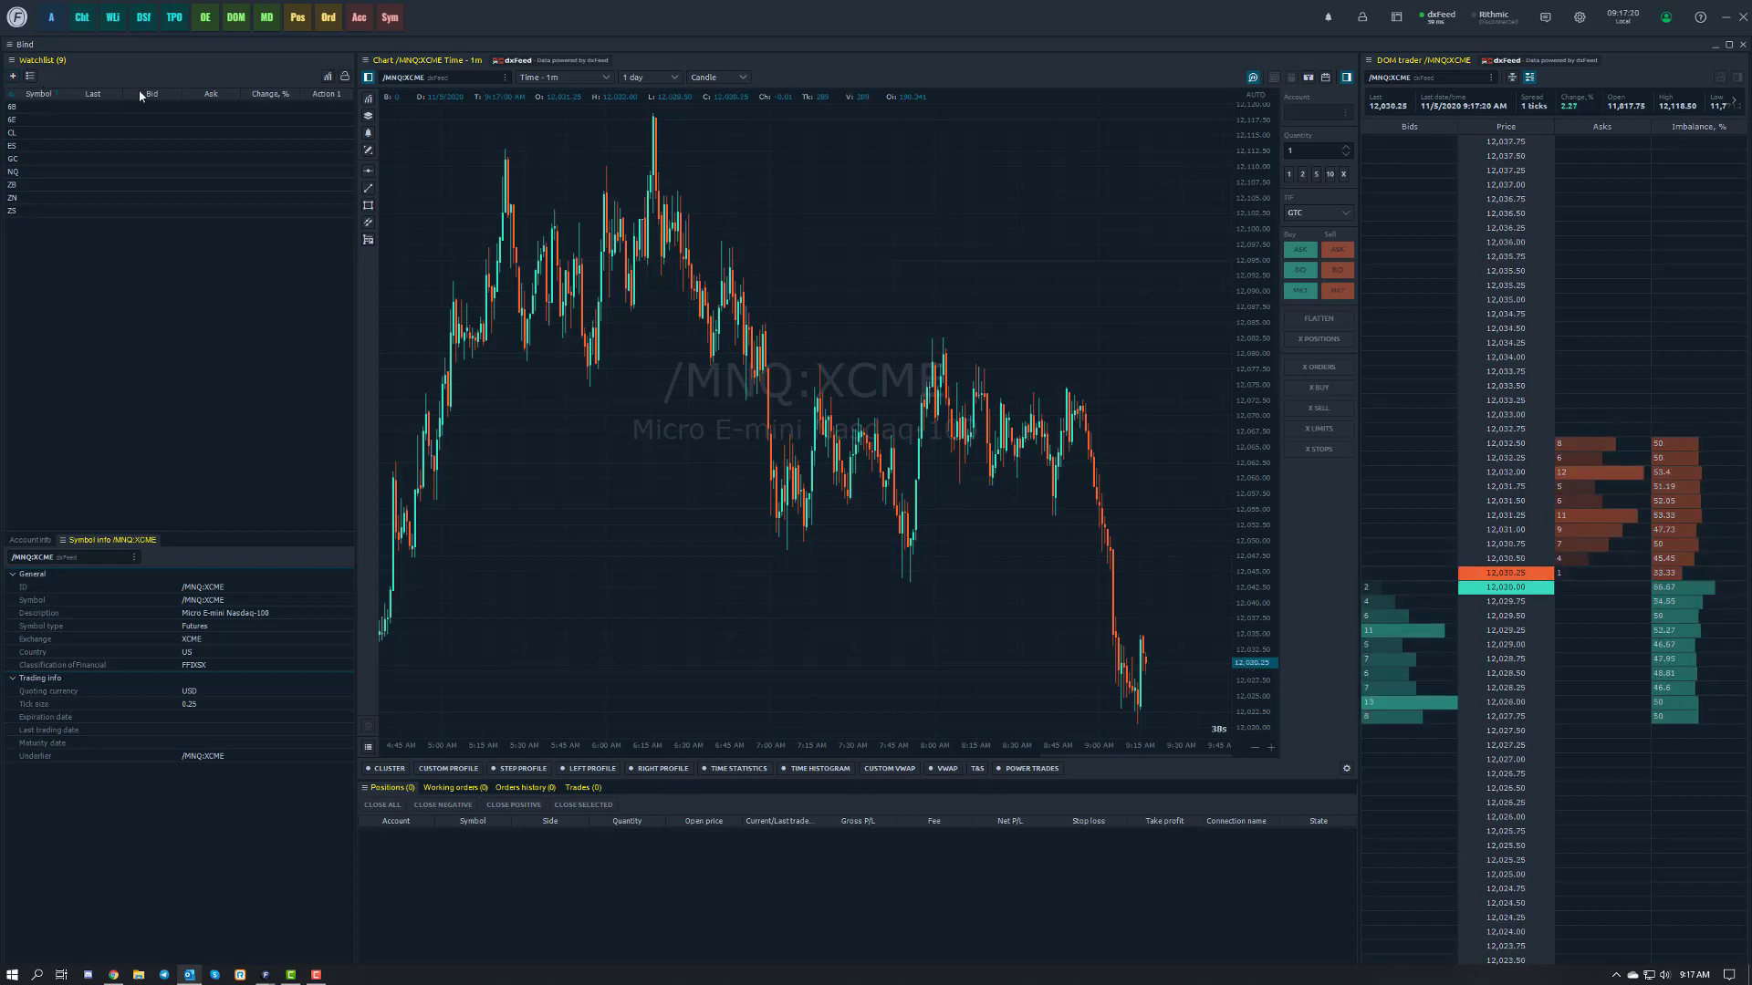
left_click(447, 77)
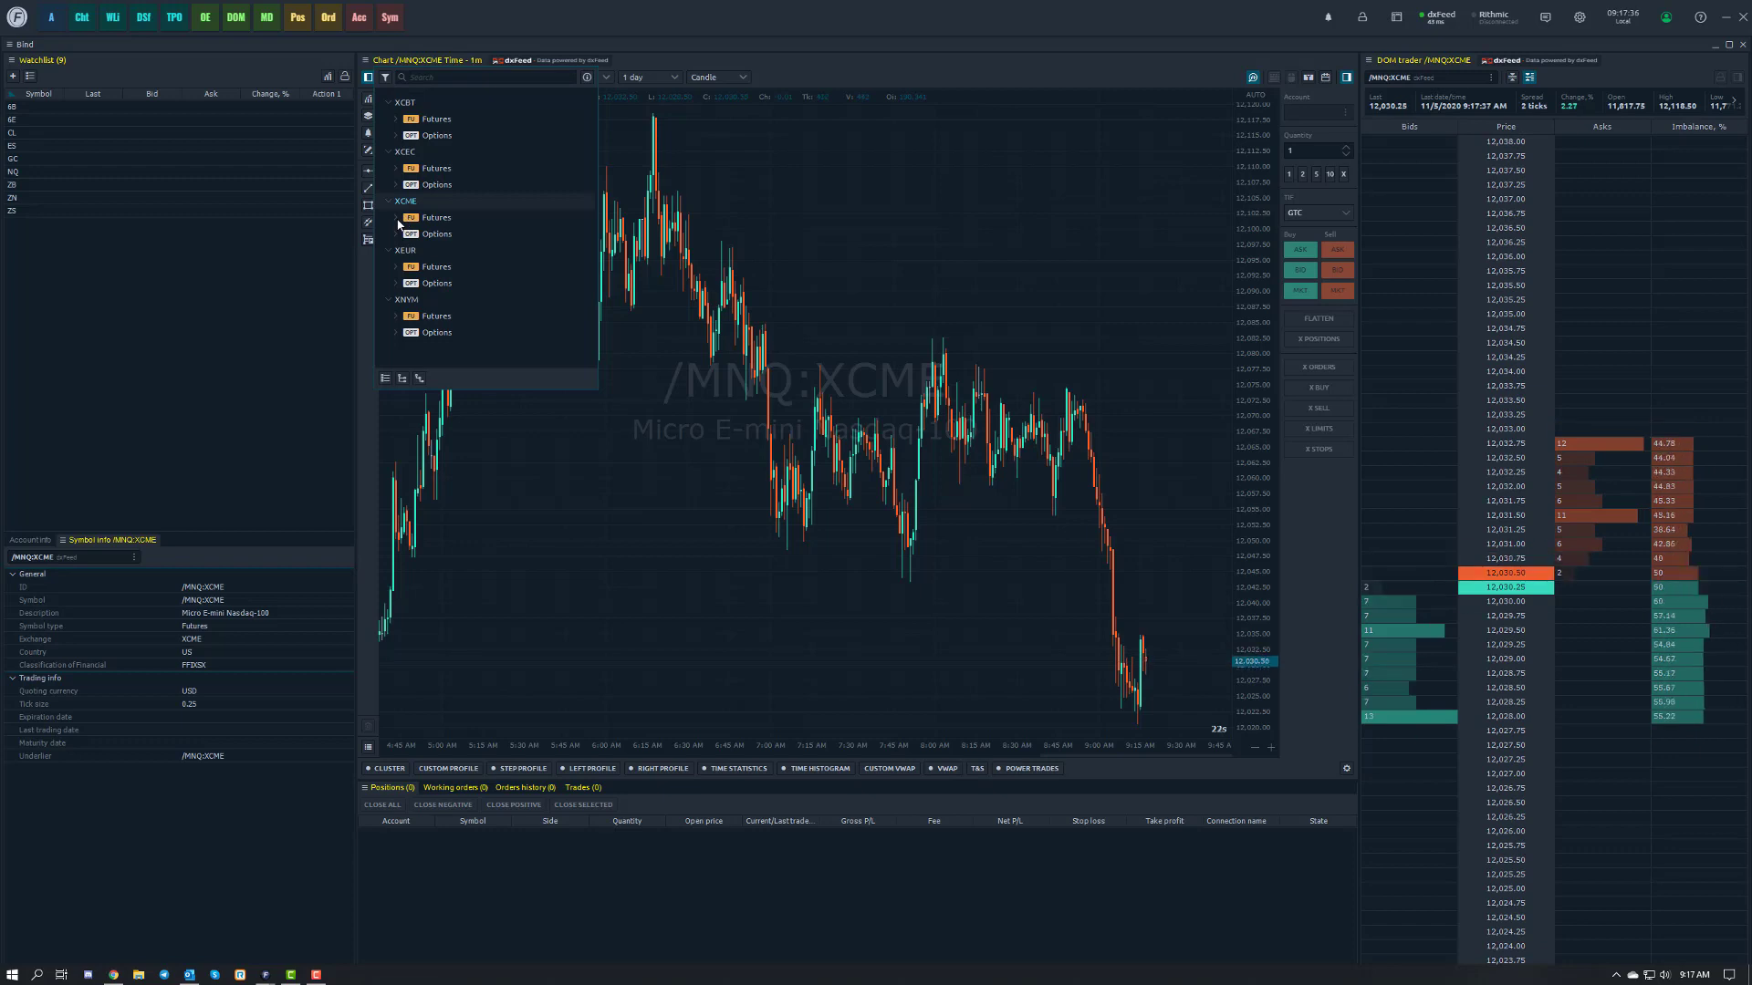
Step: Expand XCME Futures and the /ES:XCME E-mini S&P 500 contracts in the symbol list
left_click(395, 217)
scroll(415, 237, "down", 3)
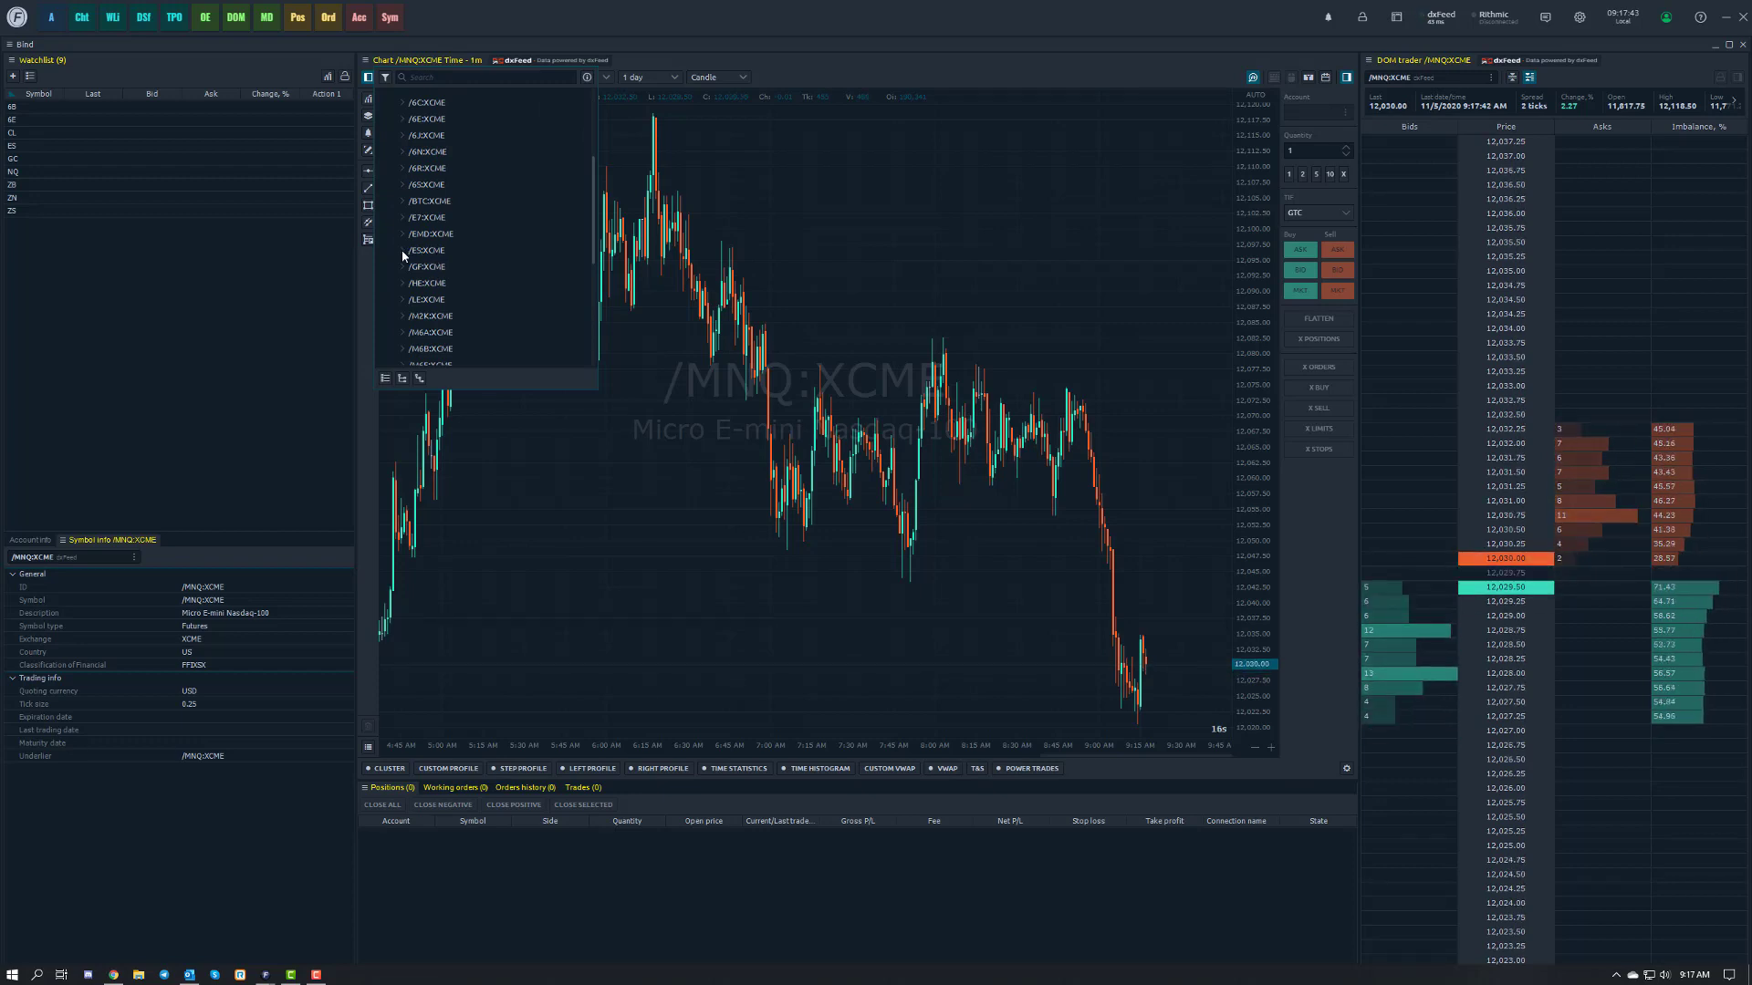
left_click(402, 250)
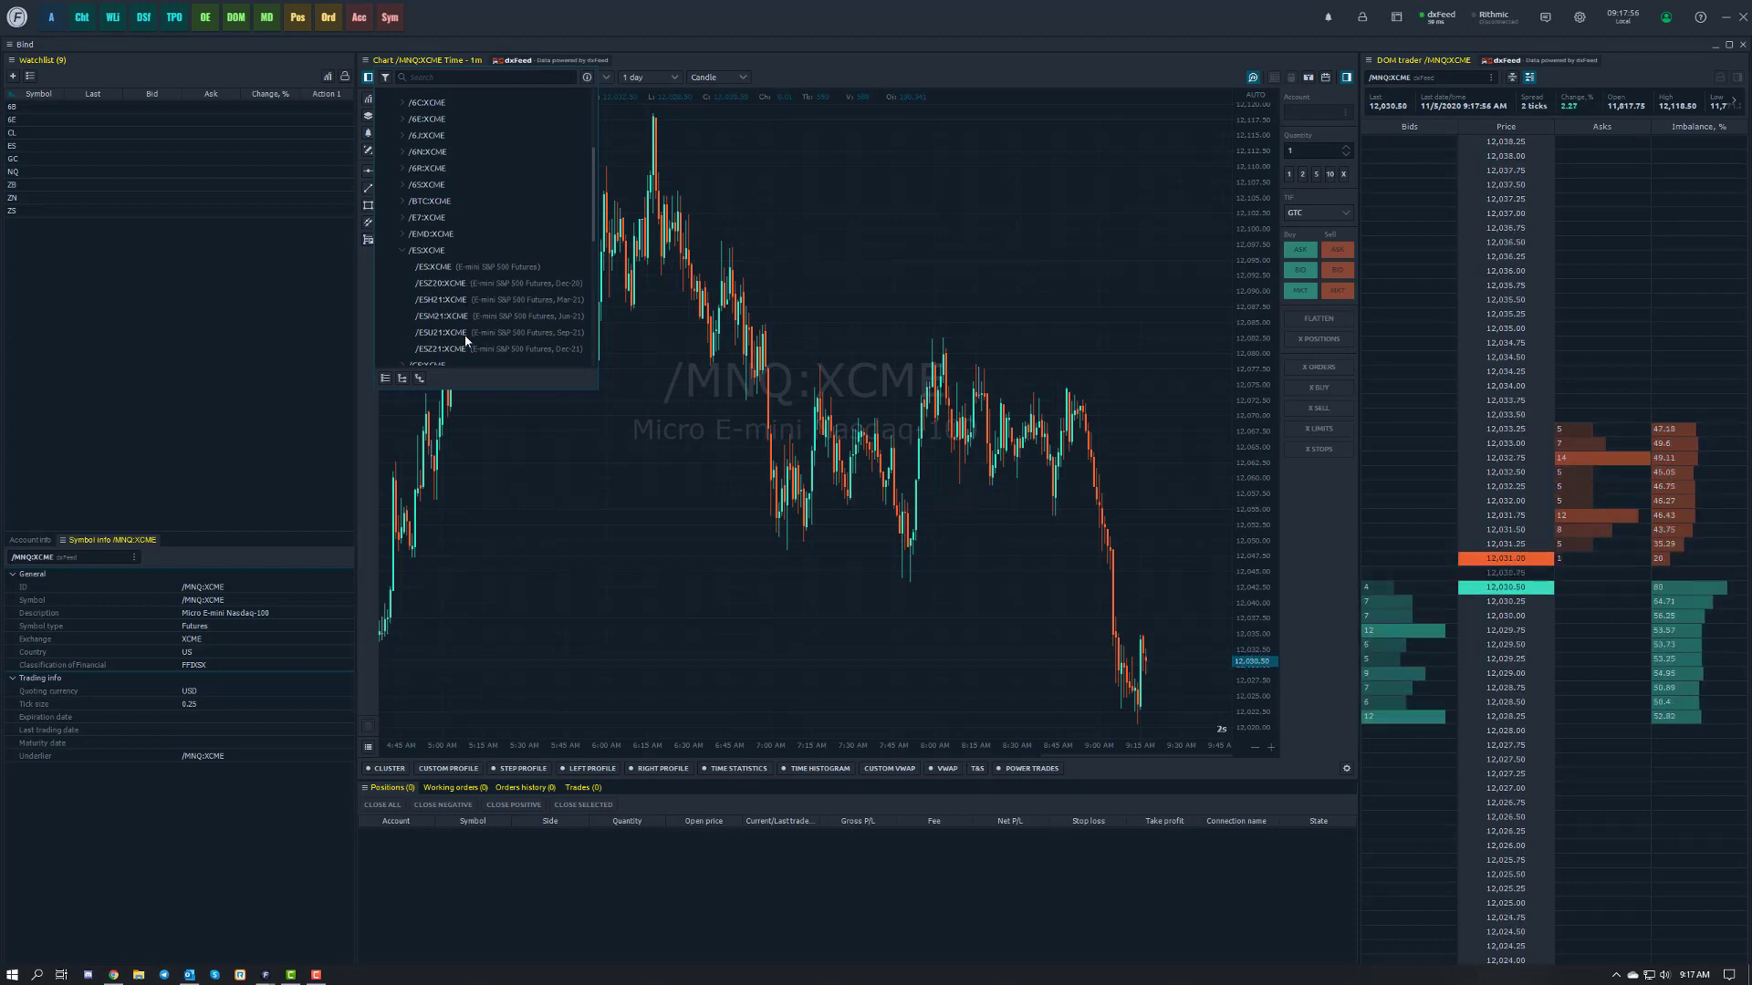
left_click(497, 269)
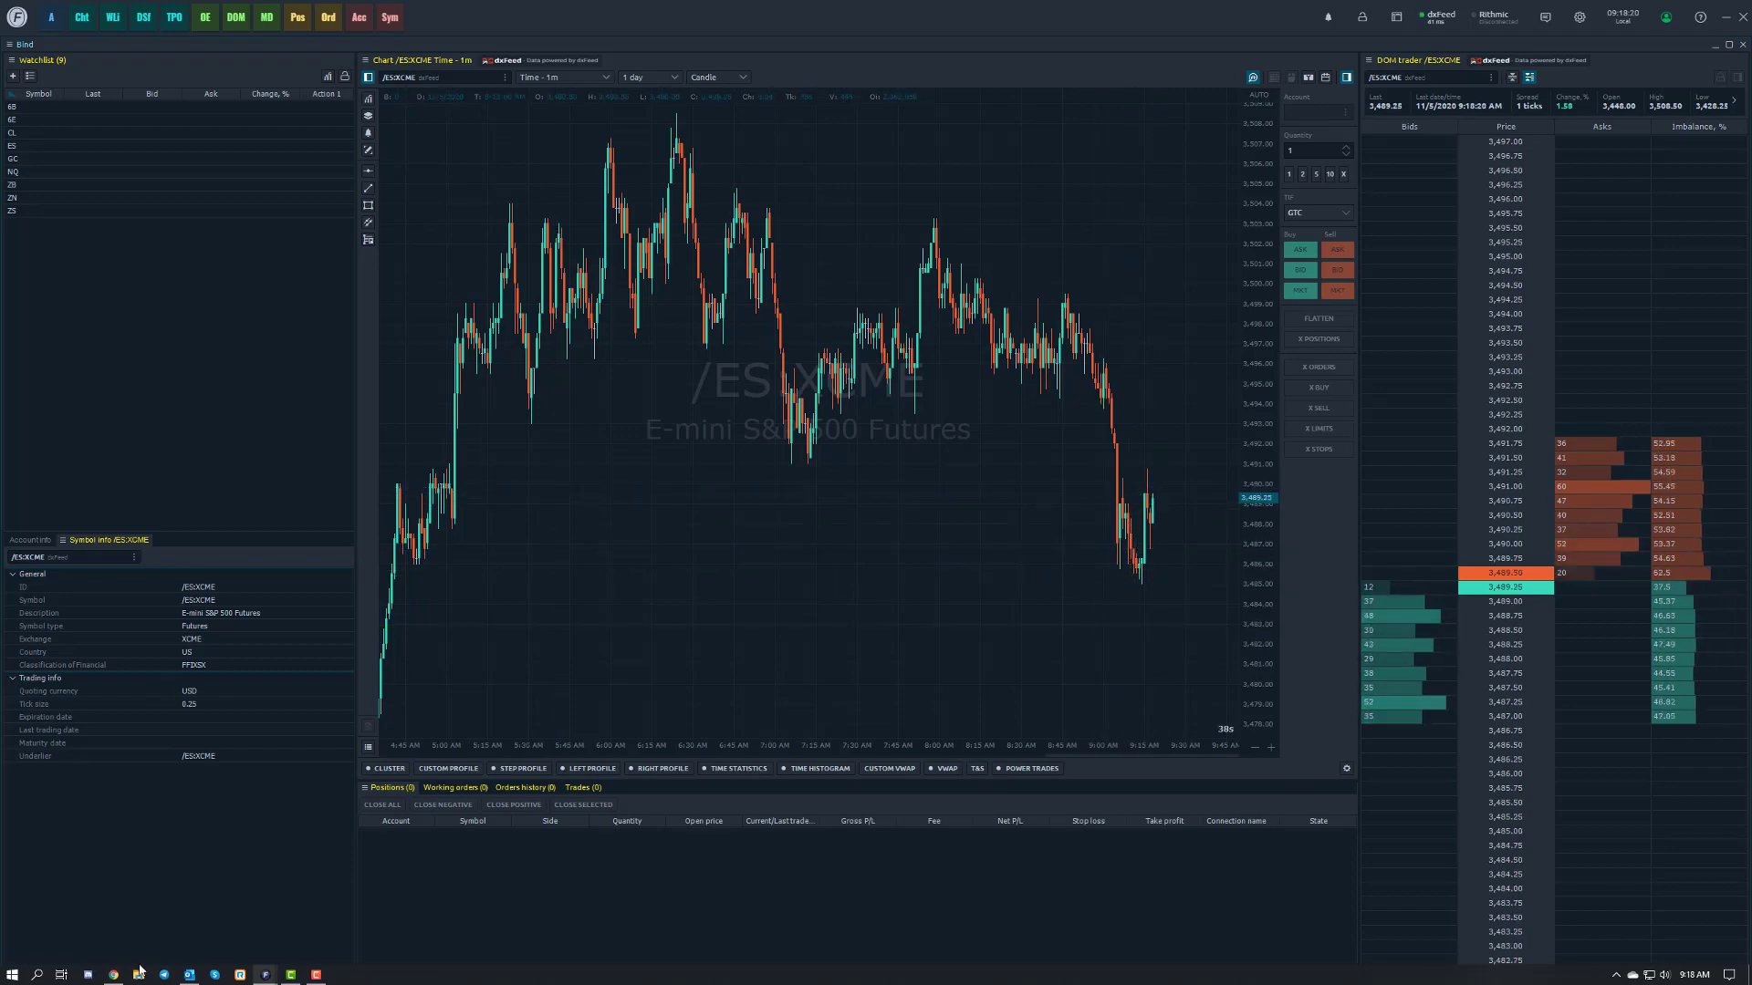
Step: Return to the browser's dxFeed Review and pay page for the $99/mo CME Market Depth order
left_click(113, 974)
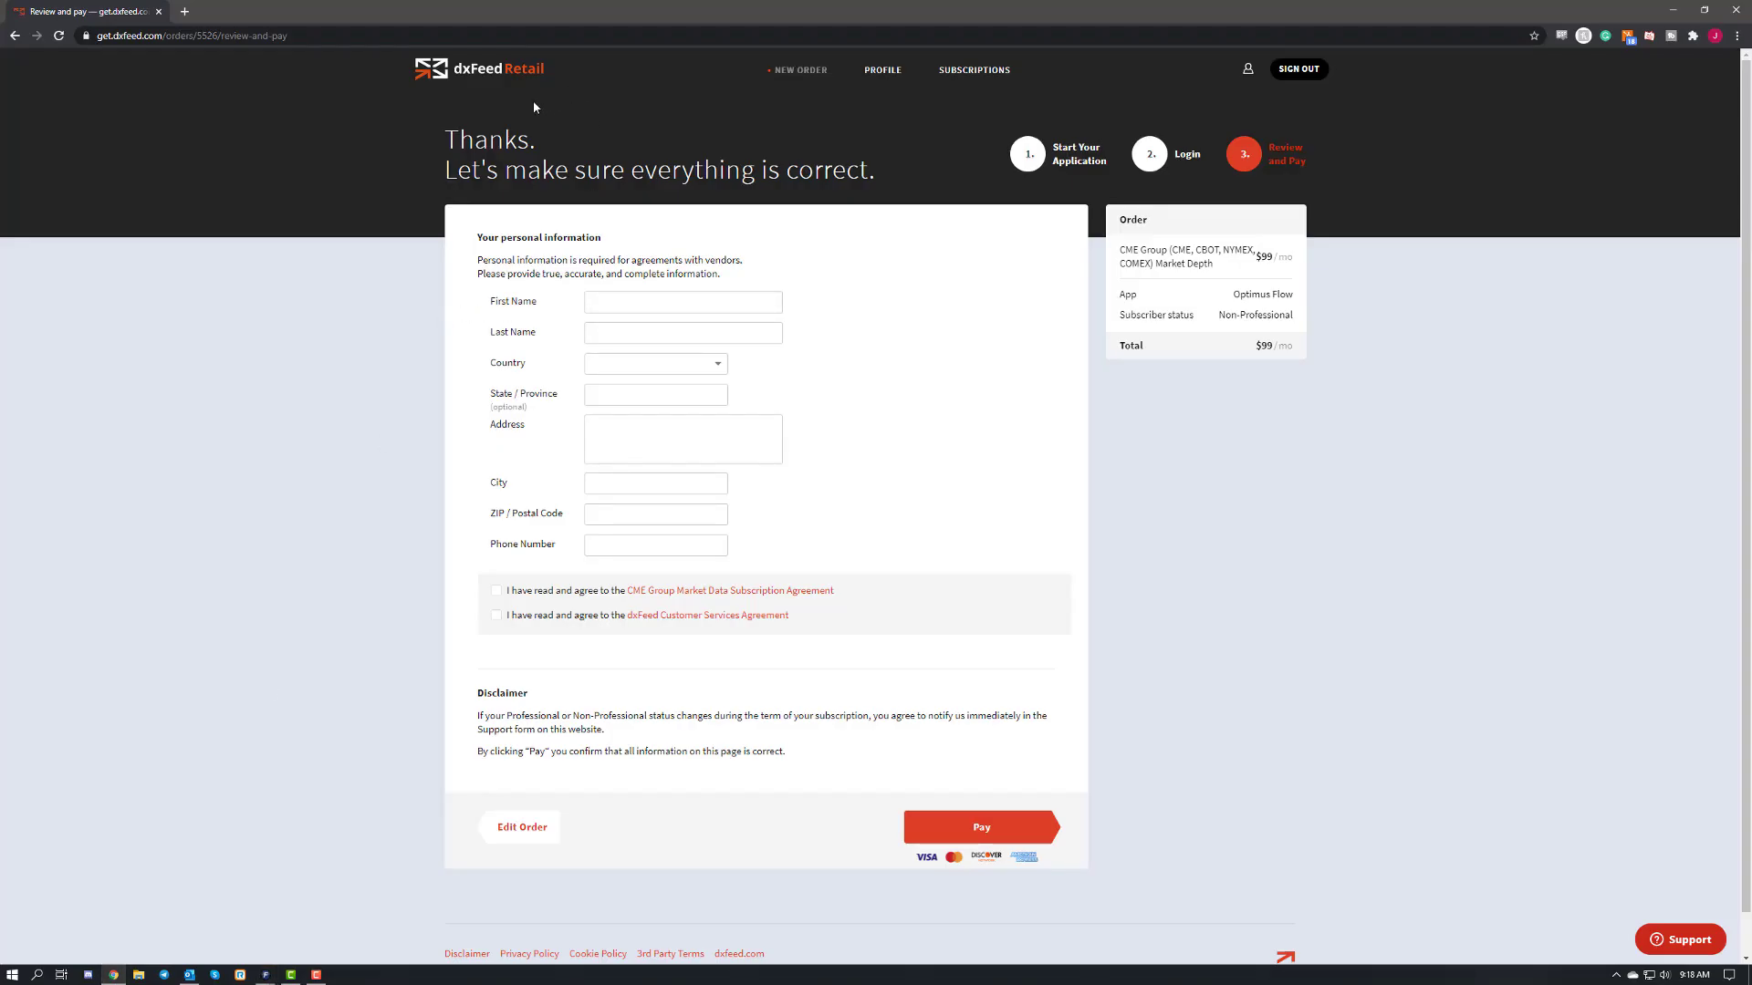